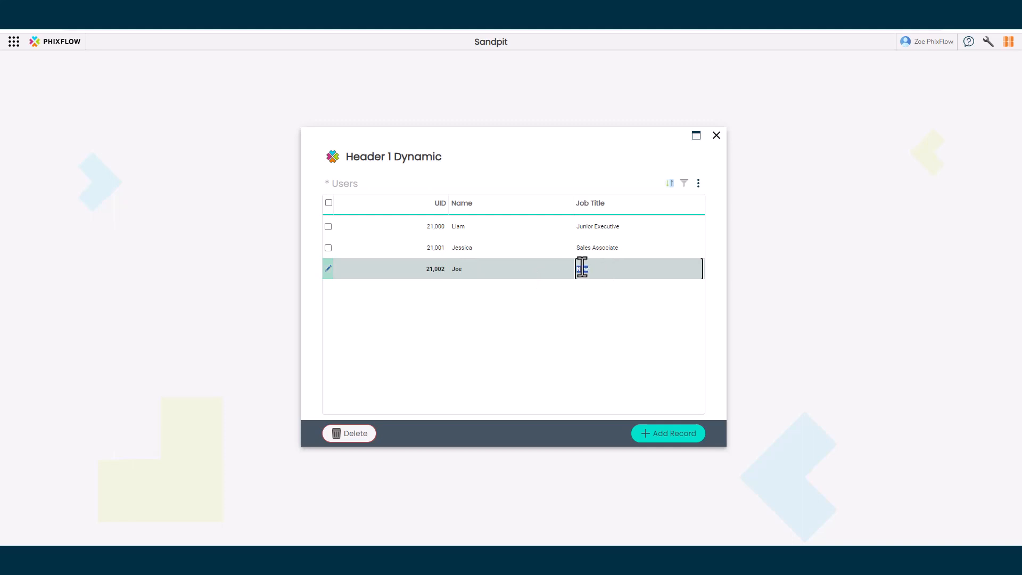
Enter 'Project Manager' as the third user's job title.
type("Project M")
type("anager")
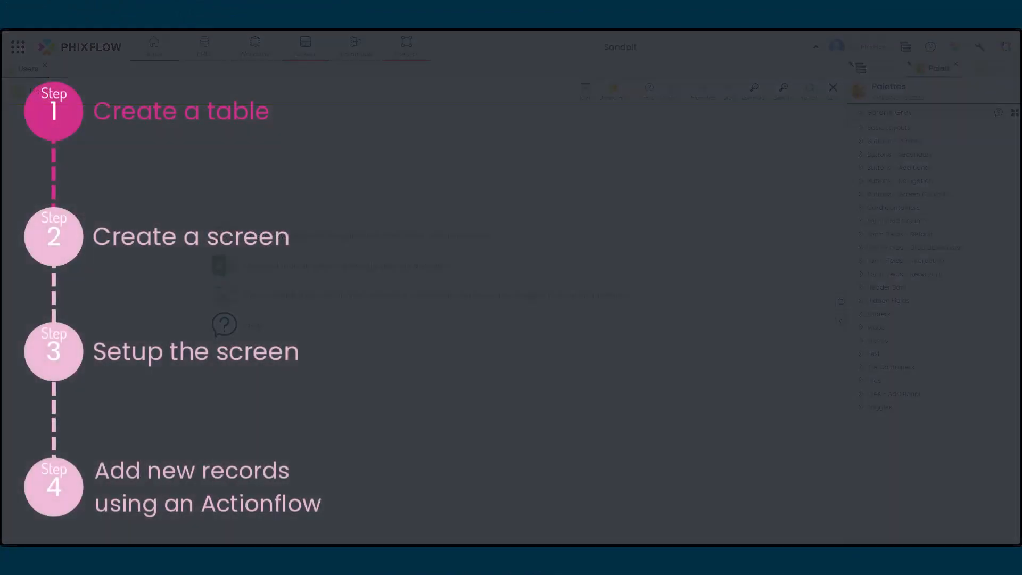
Create the Users table and add a JobTitle attribute to it.
type("Users")
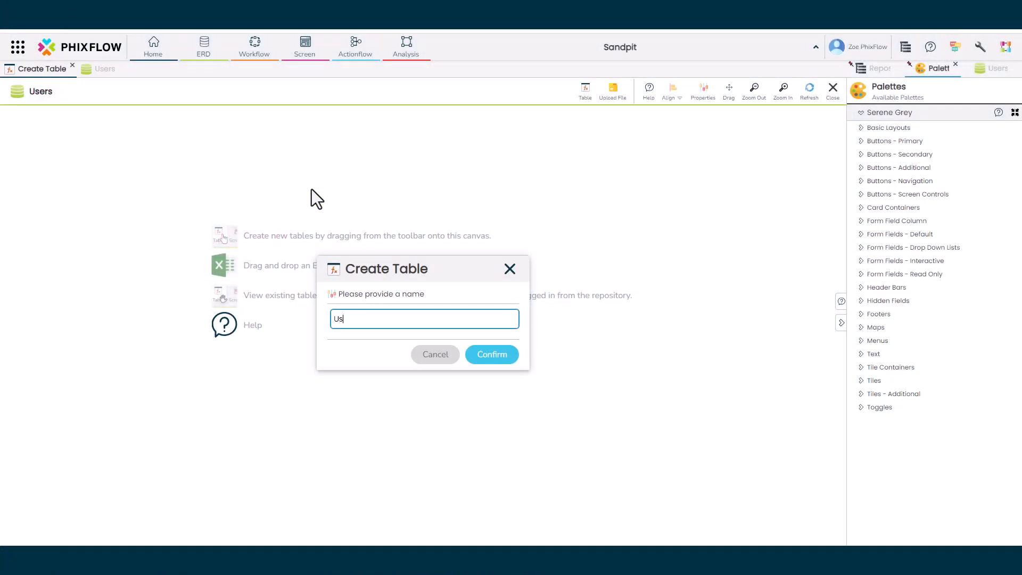
left_click(487, 356)
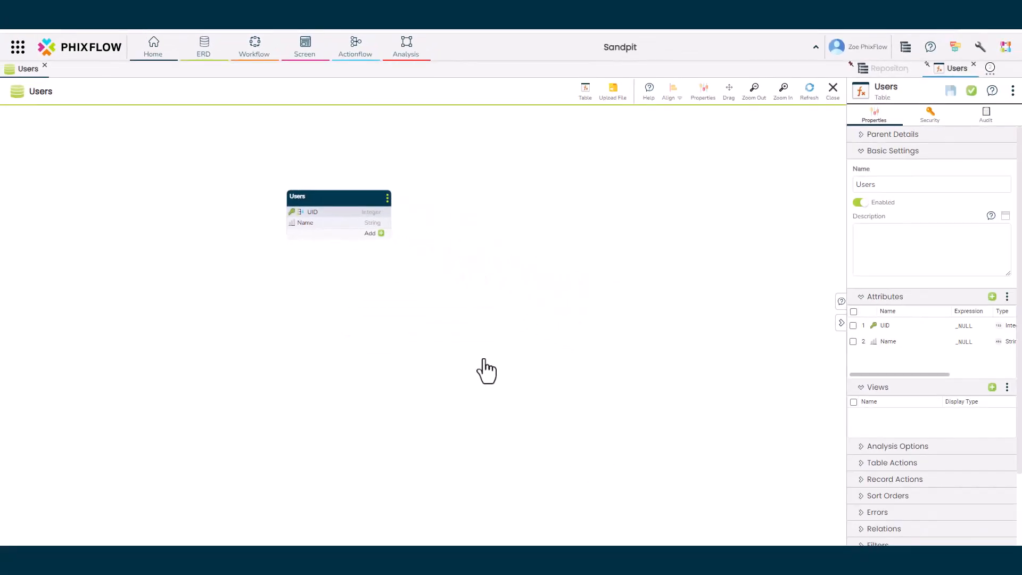
left_click(381, 233)
left_click(861, 185)
type("J")
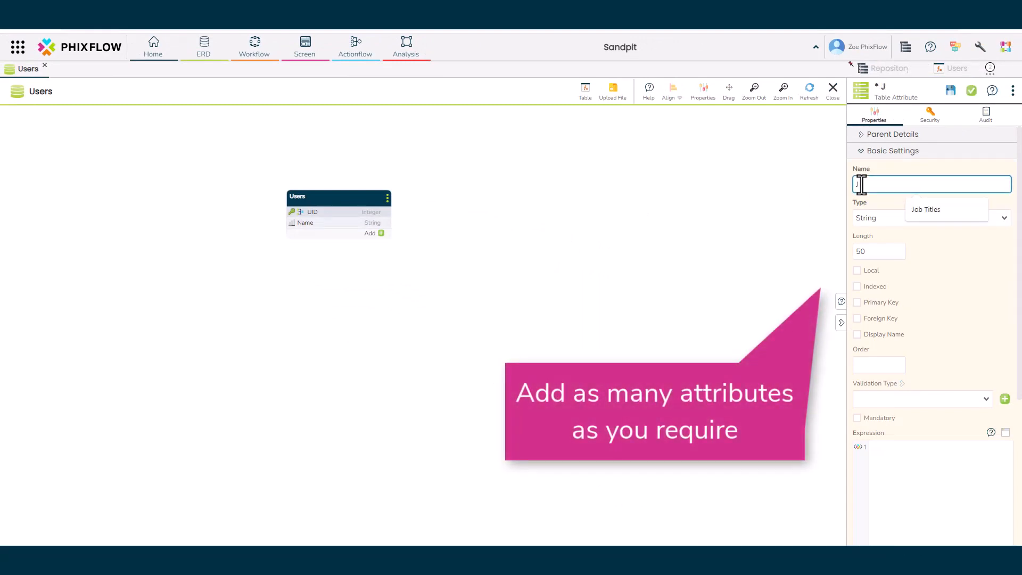
type("obTitle")
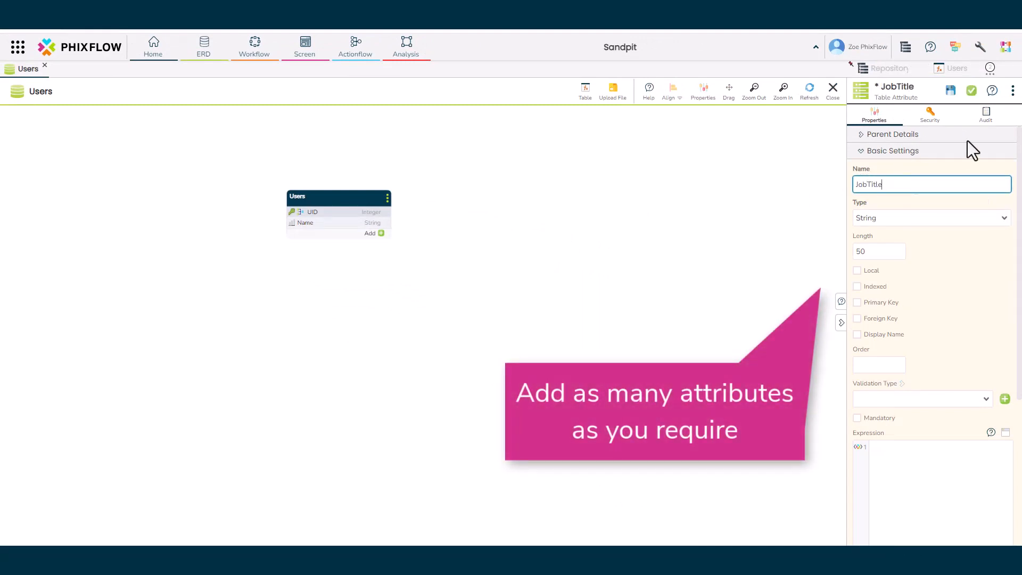
left_click(973, 95)
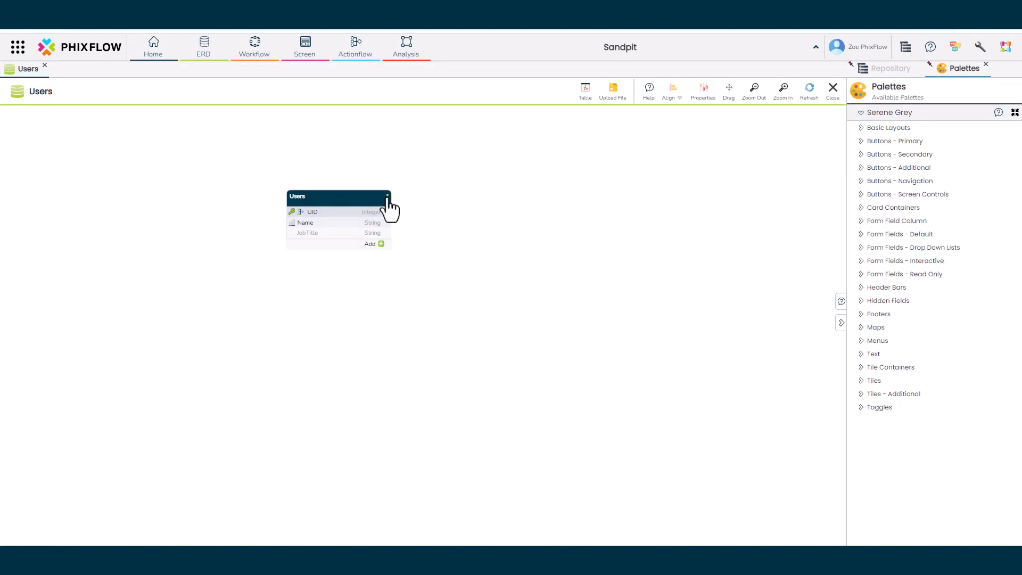
Create a non-maximised 'User Management' Edit Form screen described 'Screen for creating test data'.
right_click(388, 198)
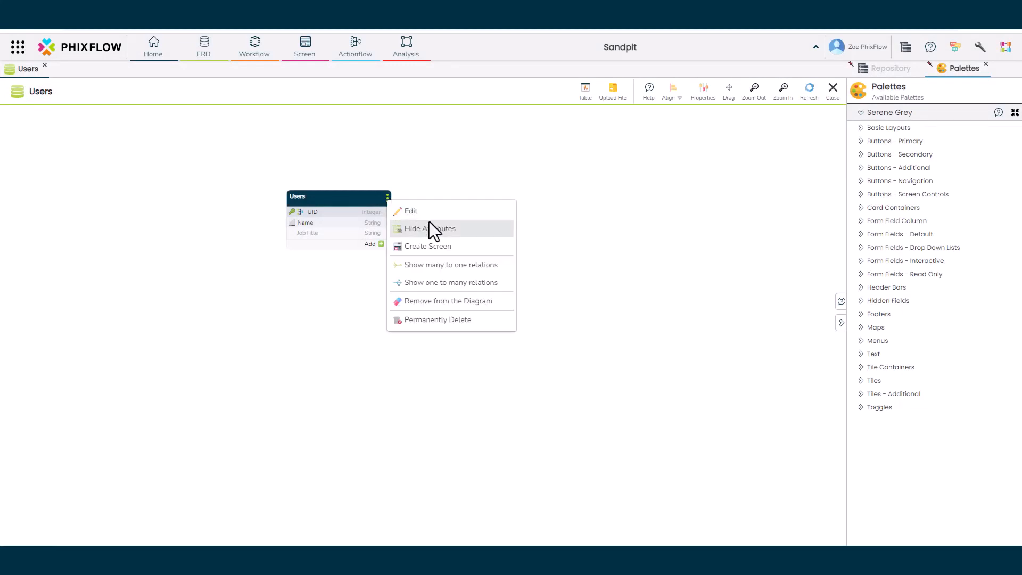
left_click(436, 247)
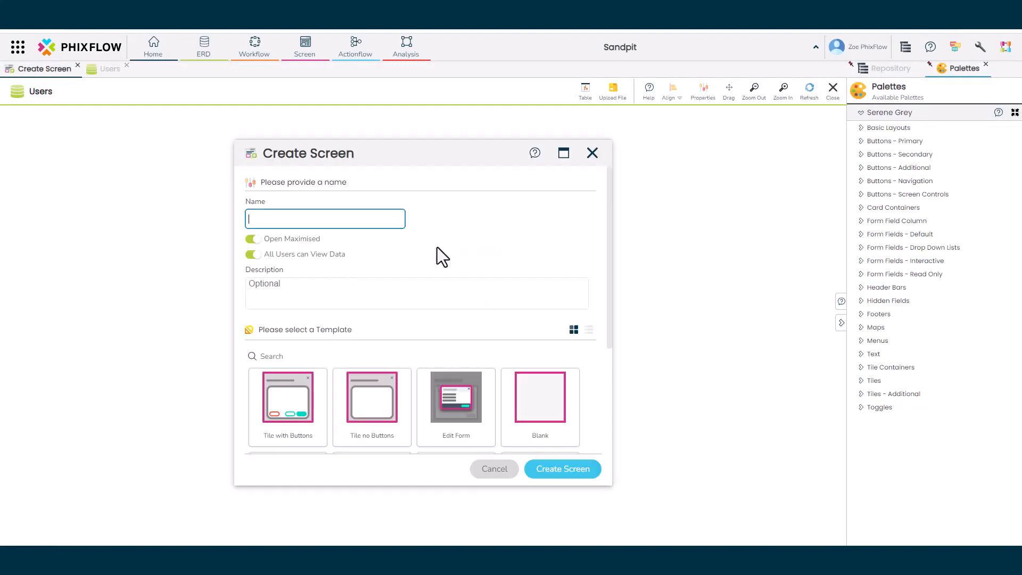
type("User Management")
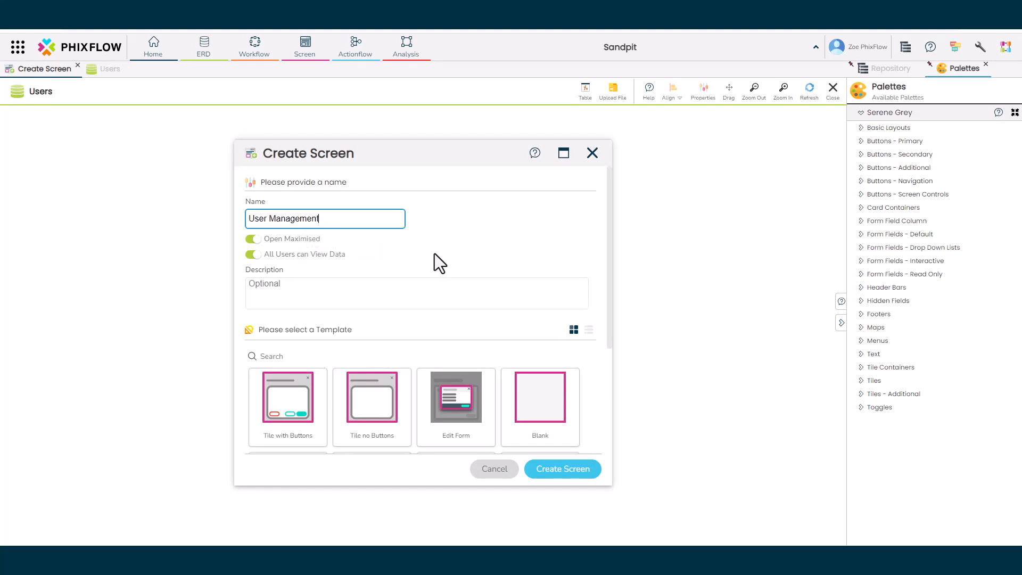
left_click(253, 241)
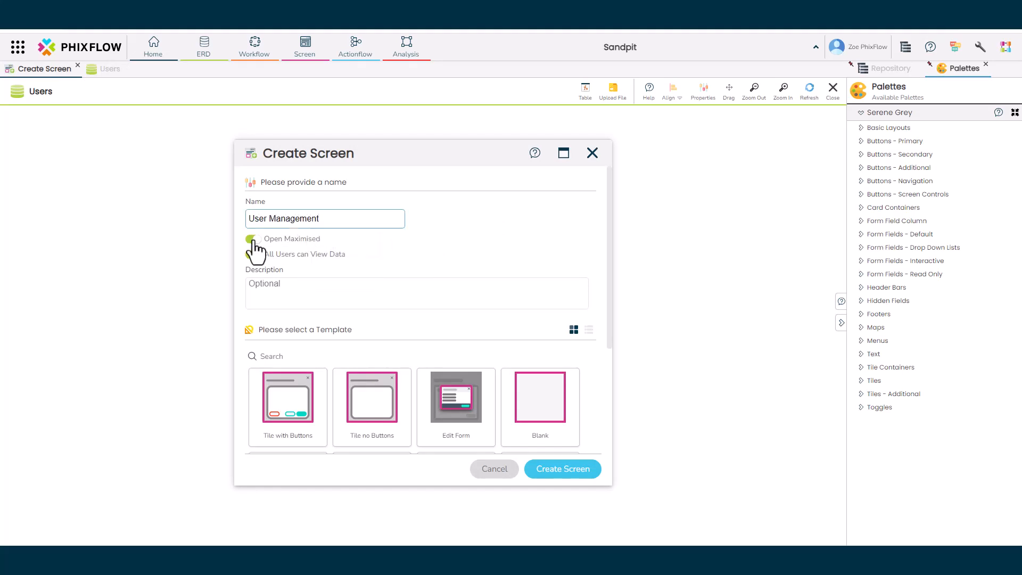
left_click(274, 290)
type("Screen for creating test data")
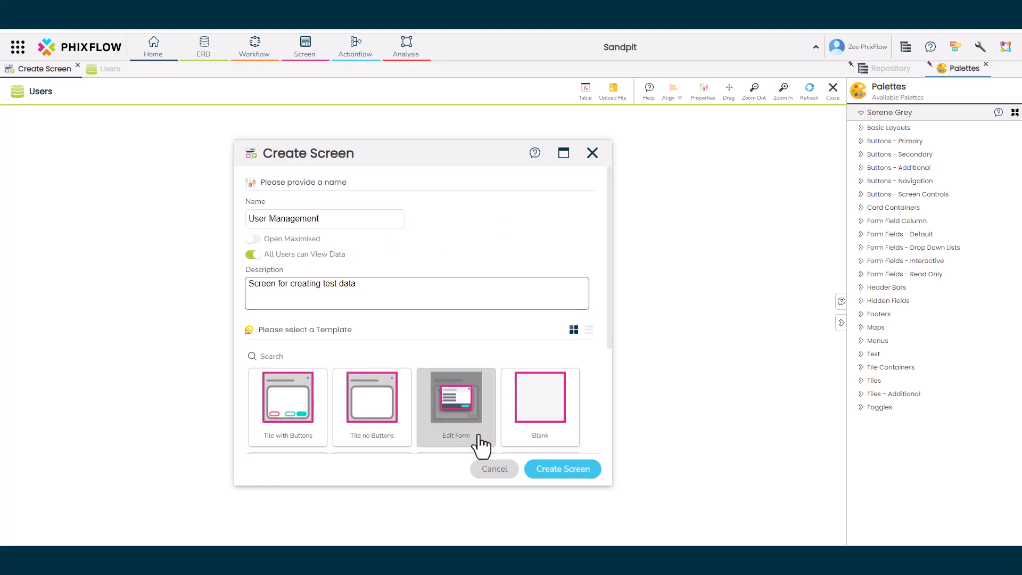
left_click(482, 447)
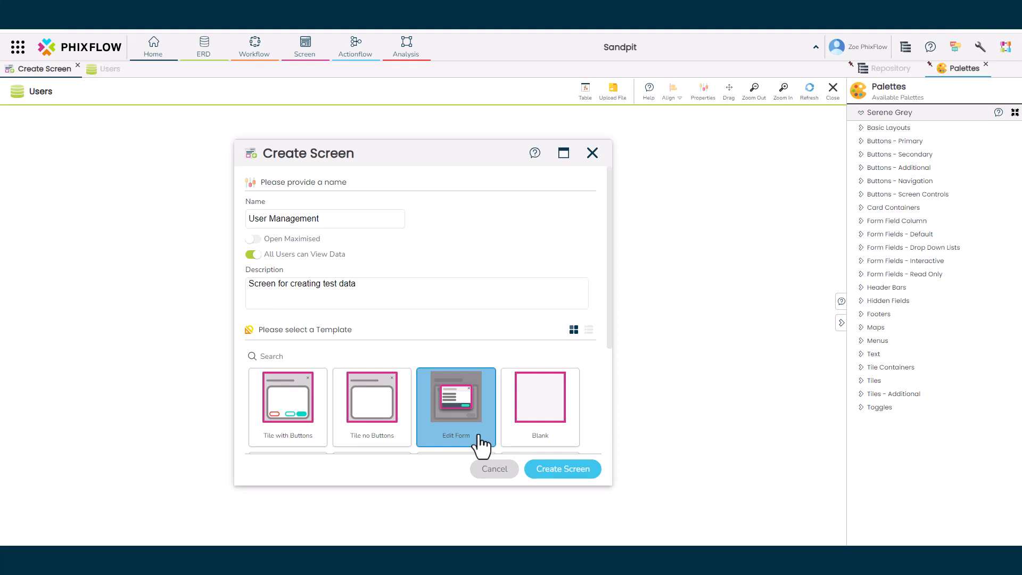
left_click(564, 470)
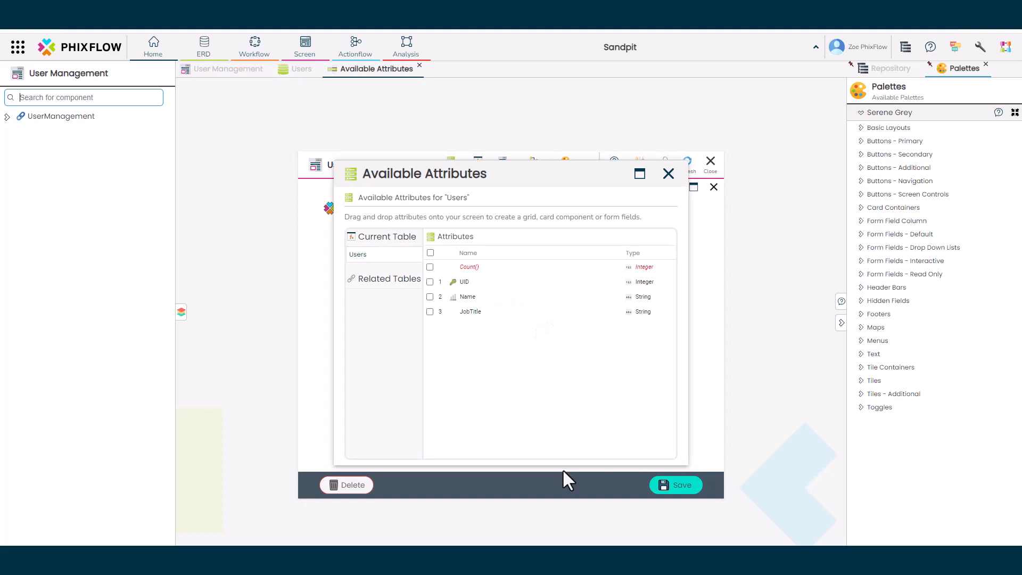
Place UID, Name and JobTitle as a grid with actions, linking Delete to delete-selected-records.
left_click(430, 253)
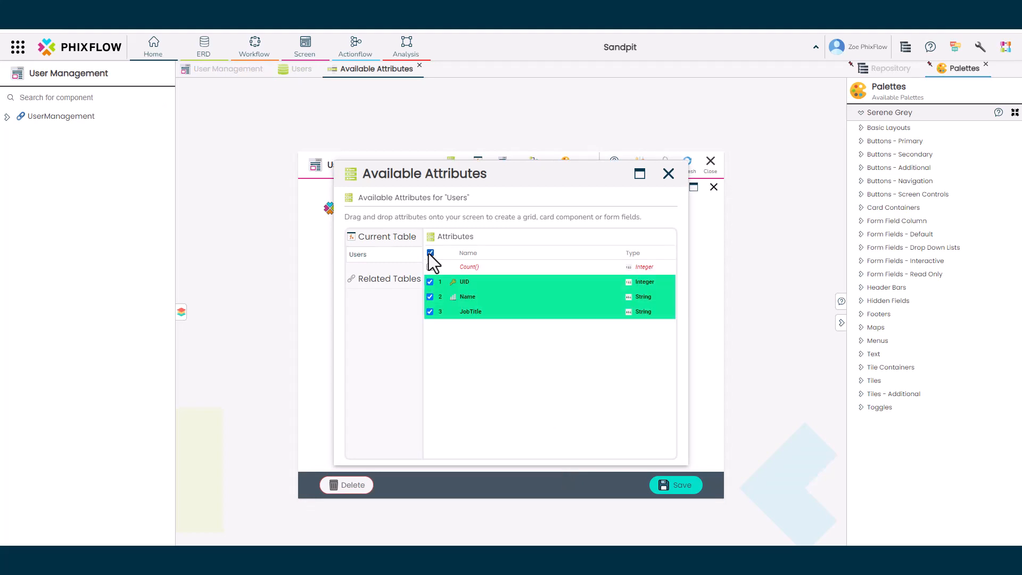
left_click_drag(468, 296, 320, 312)
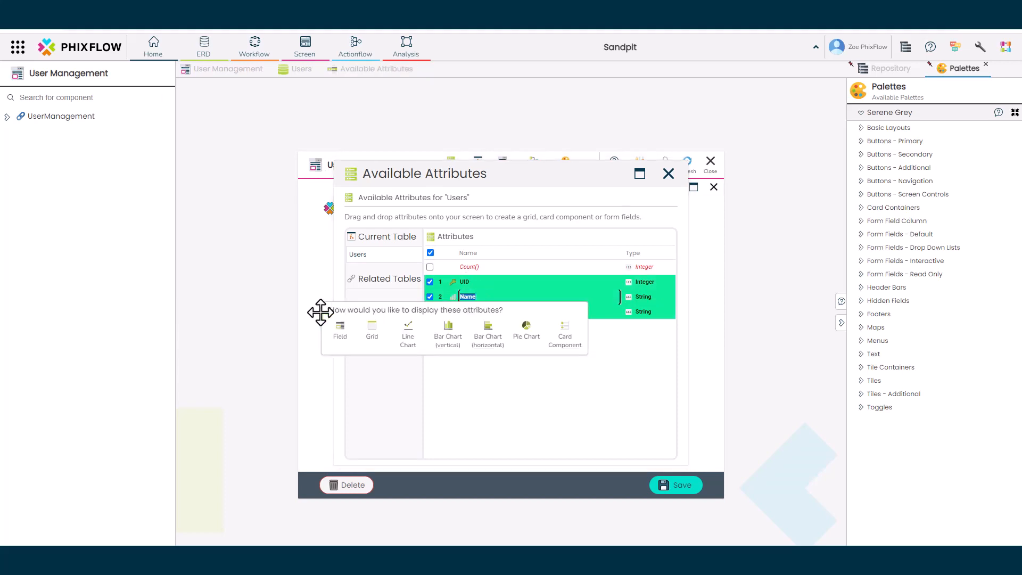
left_click(381, 355)
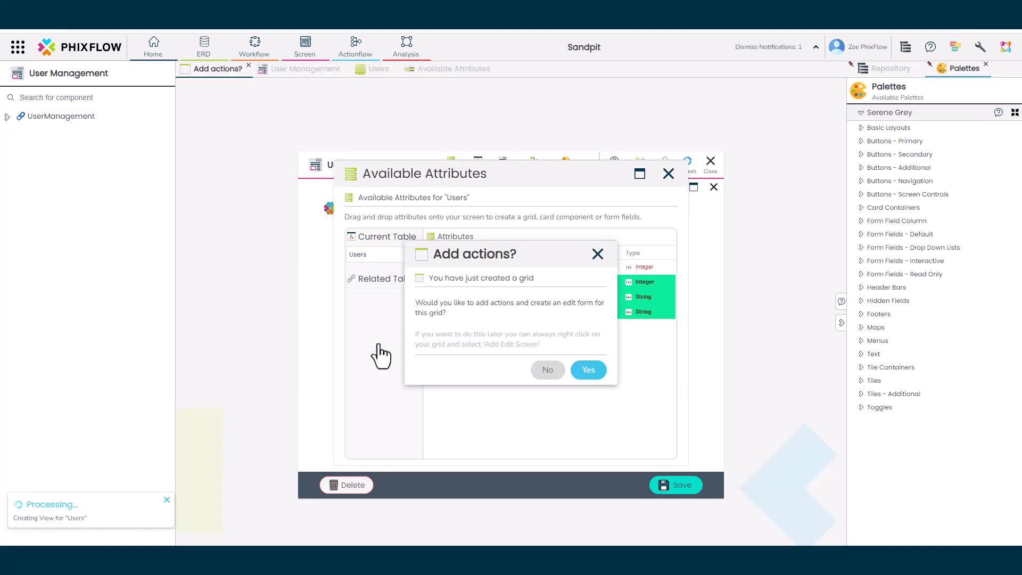
left_click(586, 379)
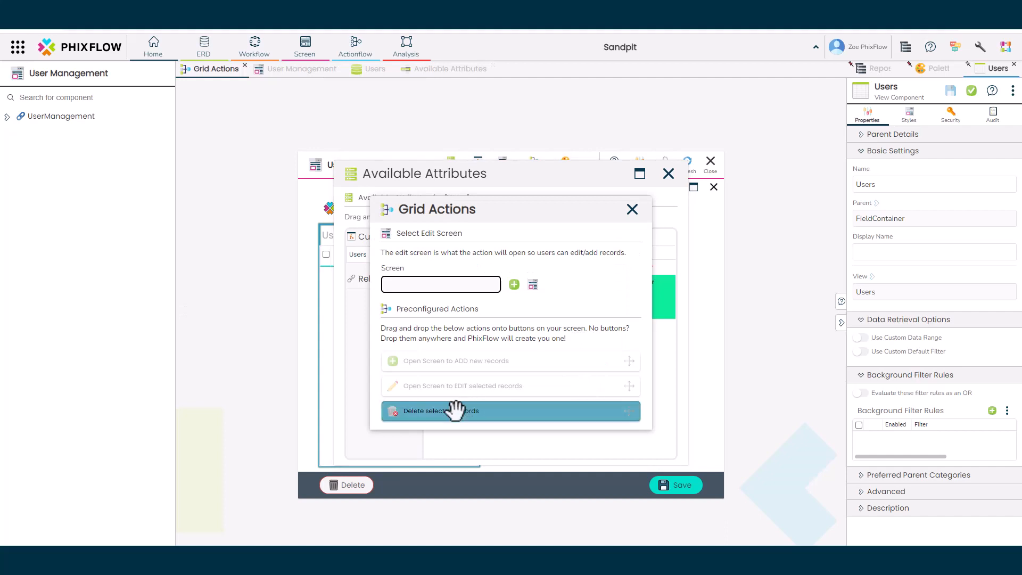
left_click_drag(457, 412, 339, 487)
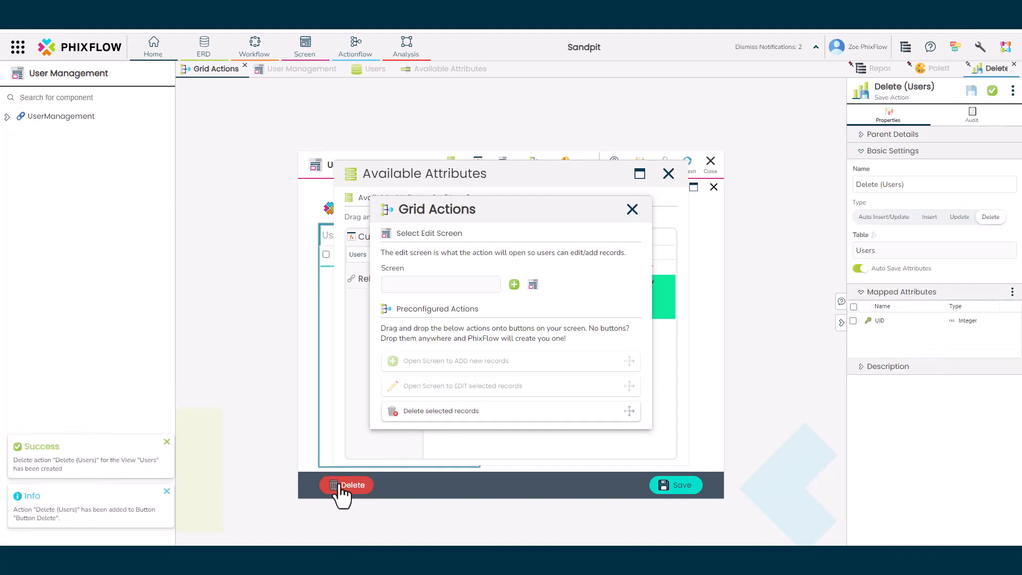
left_click(633, 209)
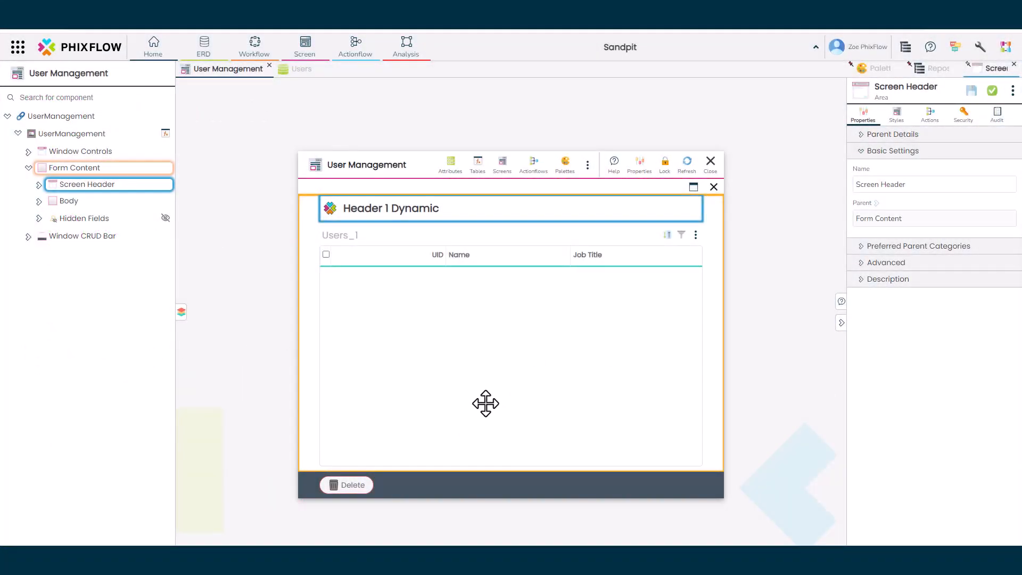
Turn on Auto Save in the Users grid's view configuration Actions settings.
right_click(486, 404)
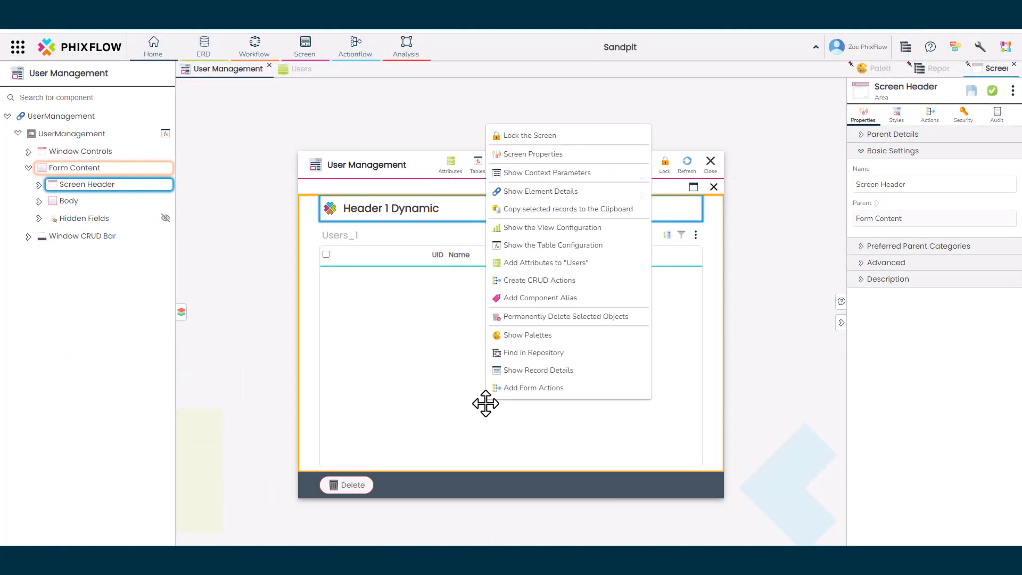
left_click(526, 228)
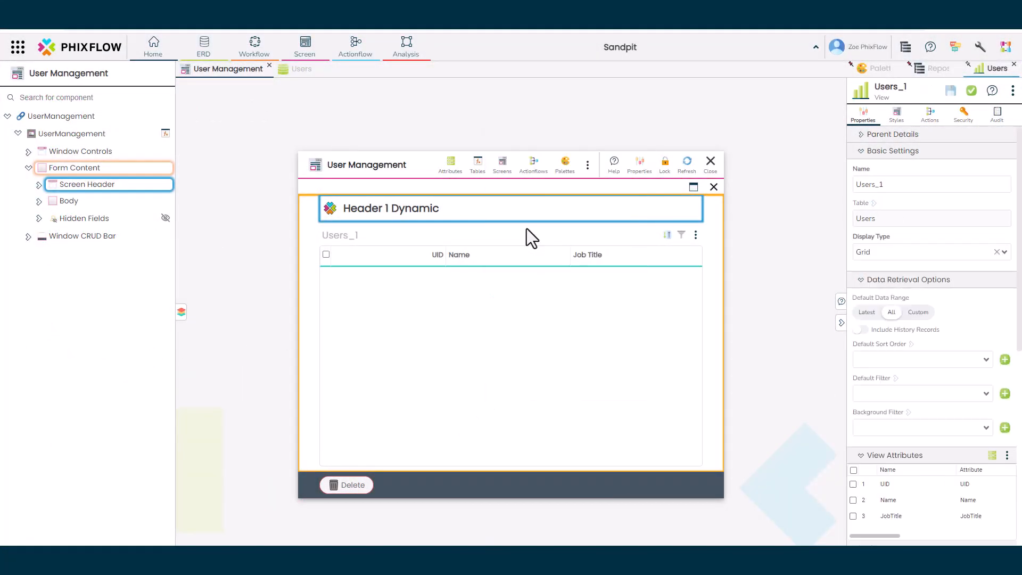
left_click(931, 116)
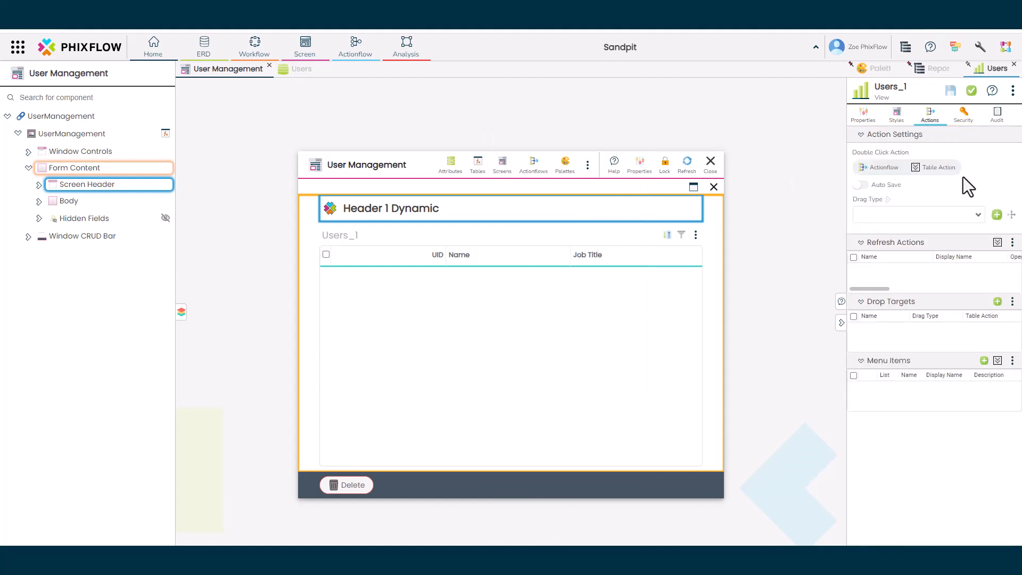
left_click(859, 186)
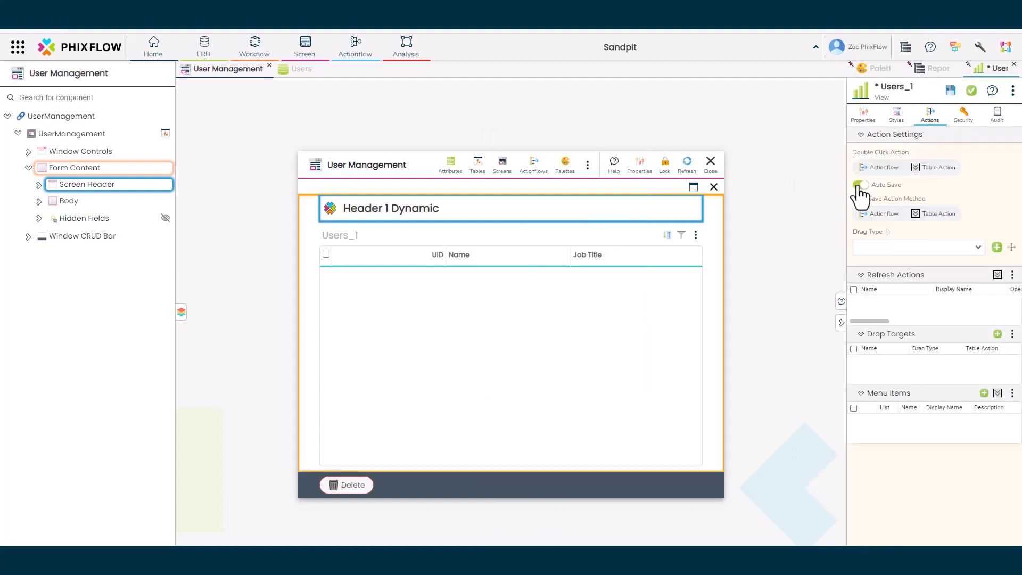
left_click(972, 92)
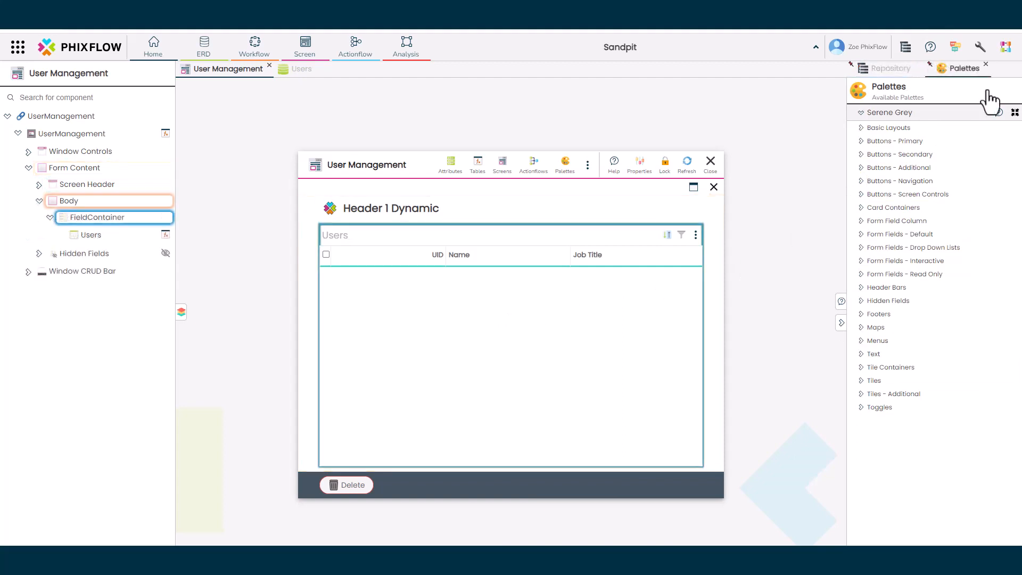
Lock the screen to preview its layout, then unlock it for editing.
left_click(665, 163)
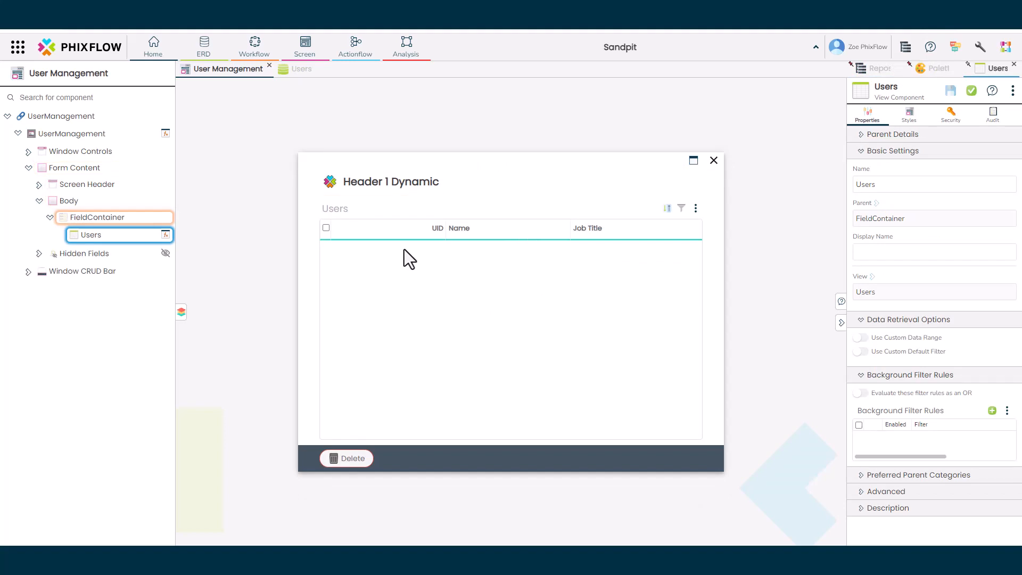
right_click(522, 198)
left_click(543, 207)
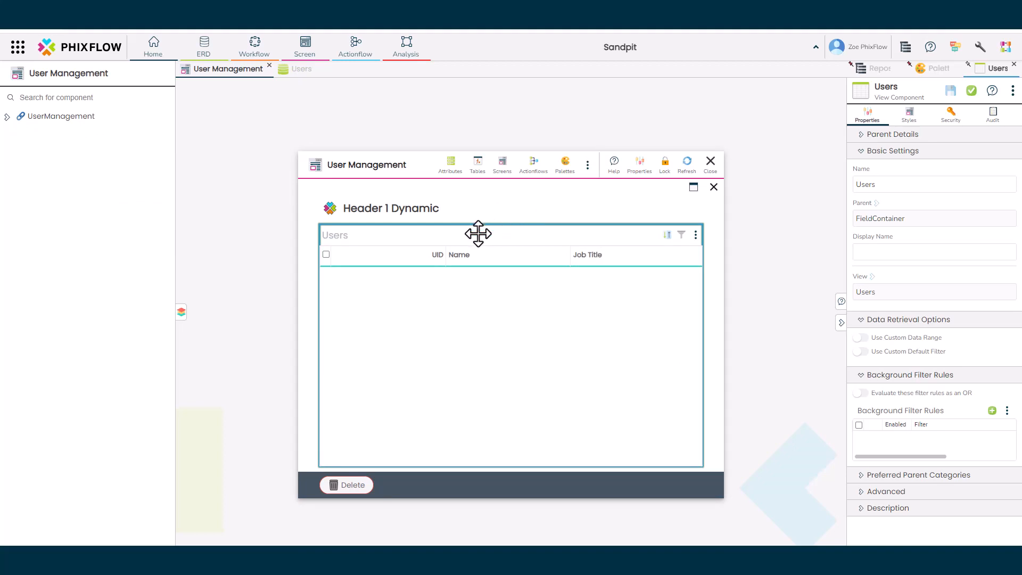
Clear Read Only on the Name and Job Title grid columns.
left_click(490, 260)
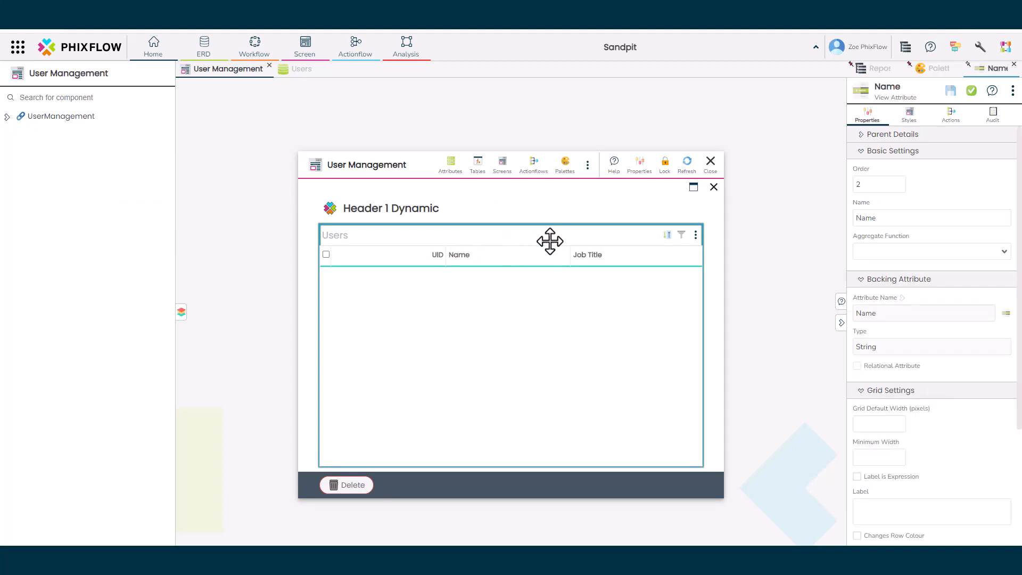
scroll(938, 335, "down", 3)
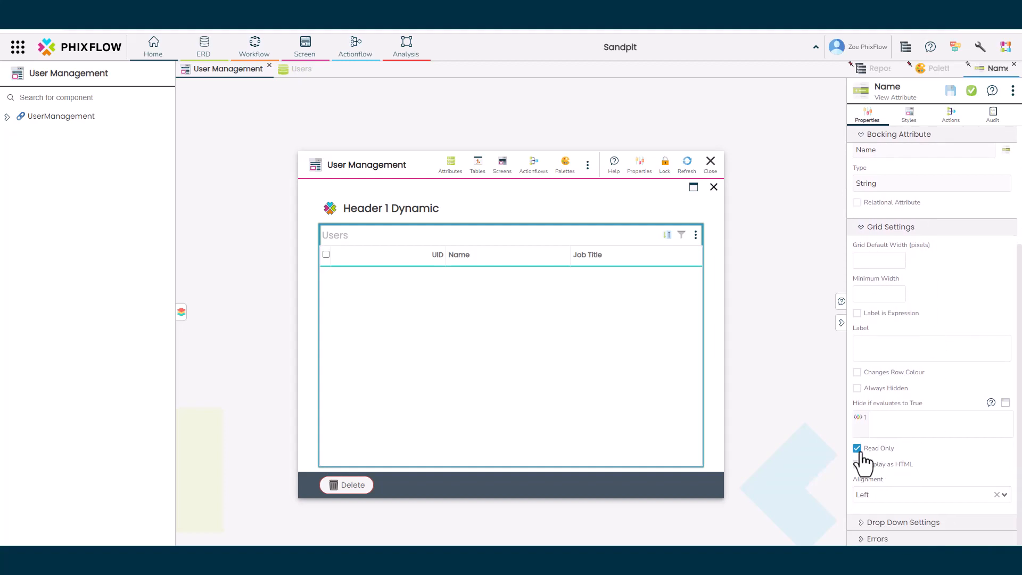
left_click(858, 449)
left_click(973, 91)
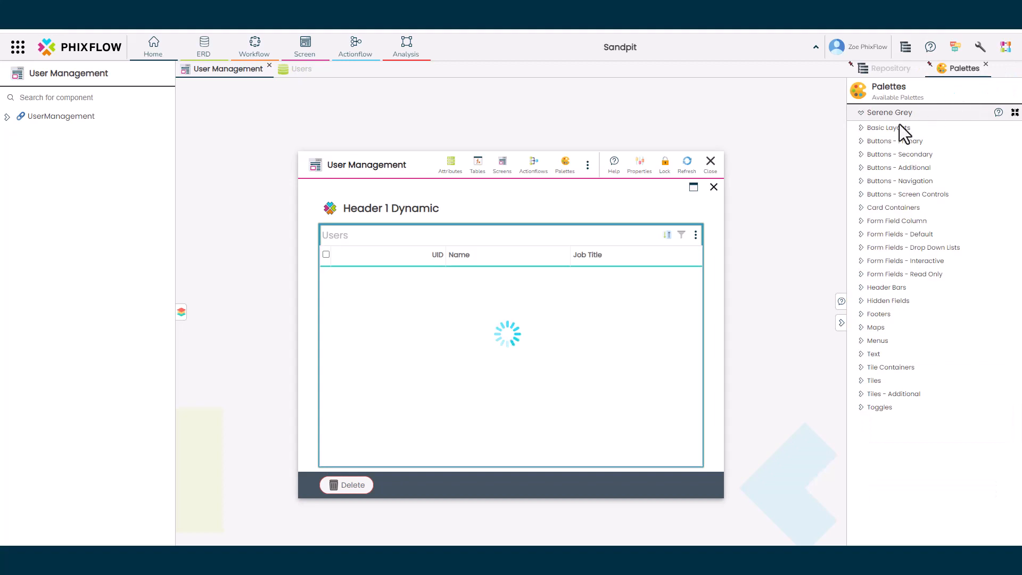
left_click(608, 255)
scroll(874, 422, "down", 4)
left_click(859, 448)
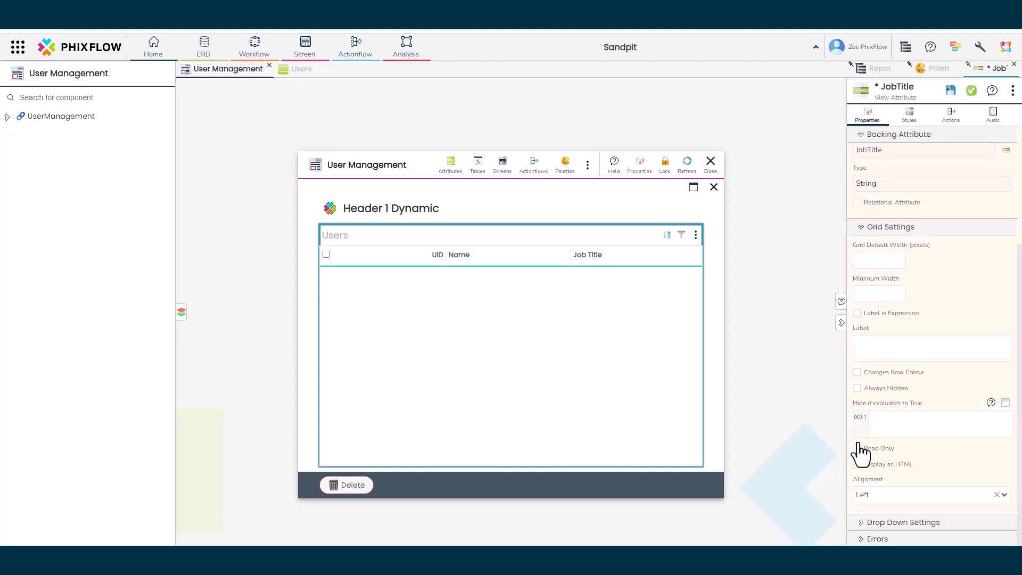
left_click(972, 91)
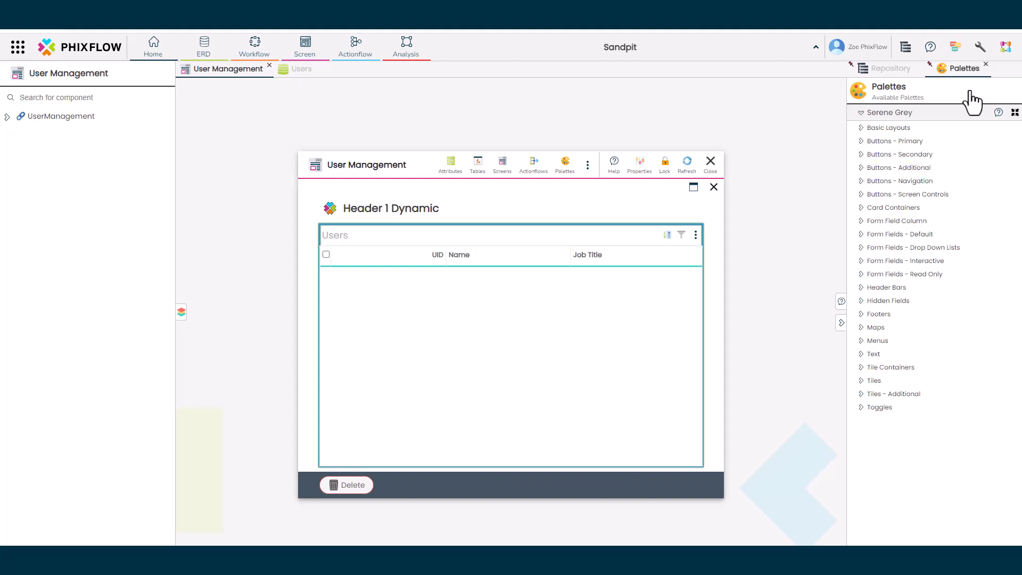
Add a primary 'Add Record' button to the right side of the bottom bar.
left_click(860, 141)
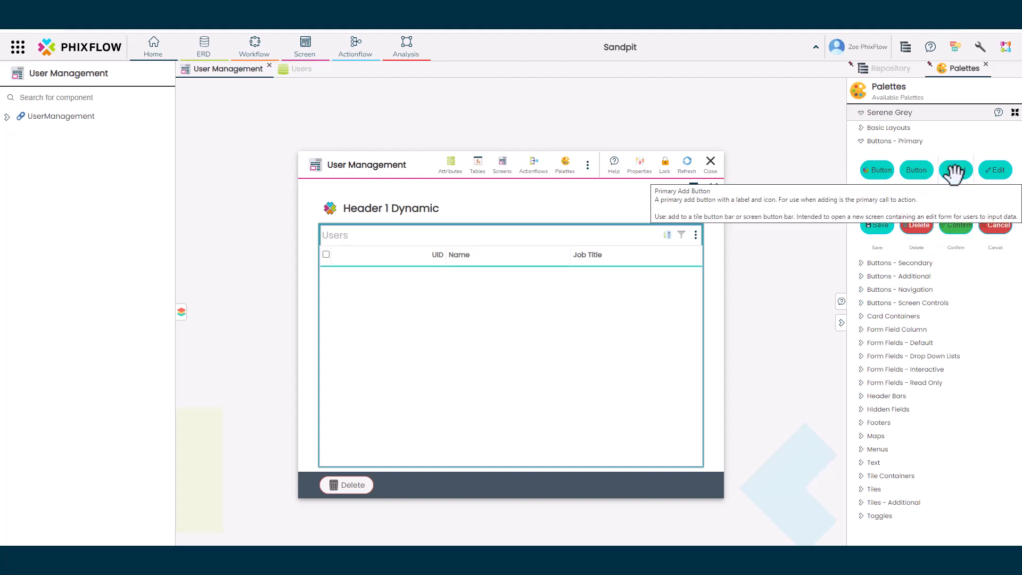
left_click_drag(954, 173, 698, 481)
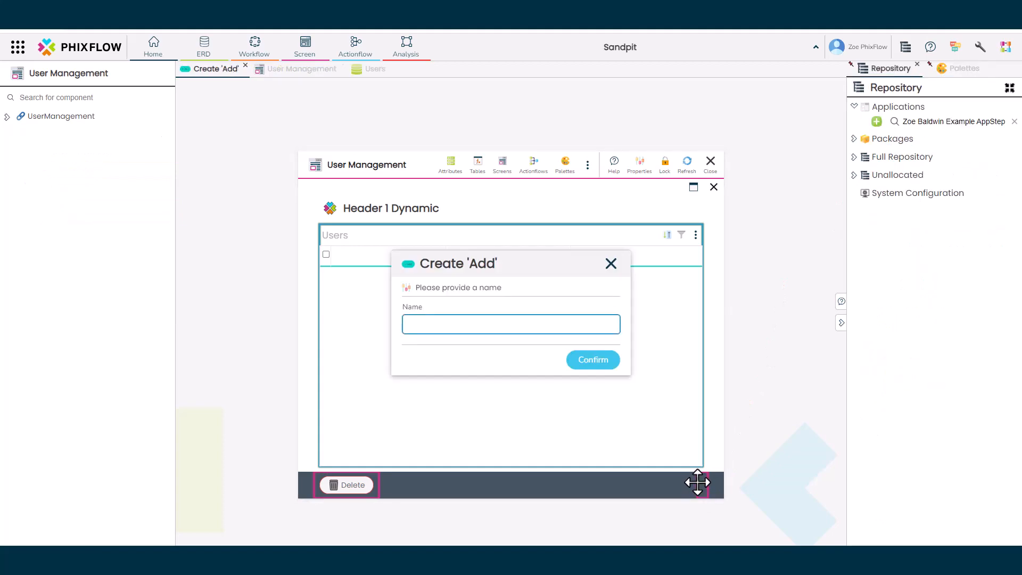
type("Add Record")
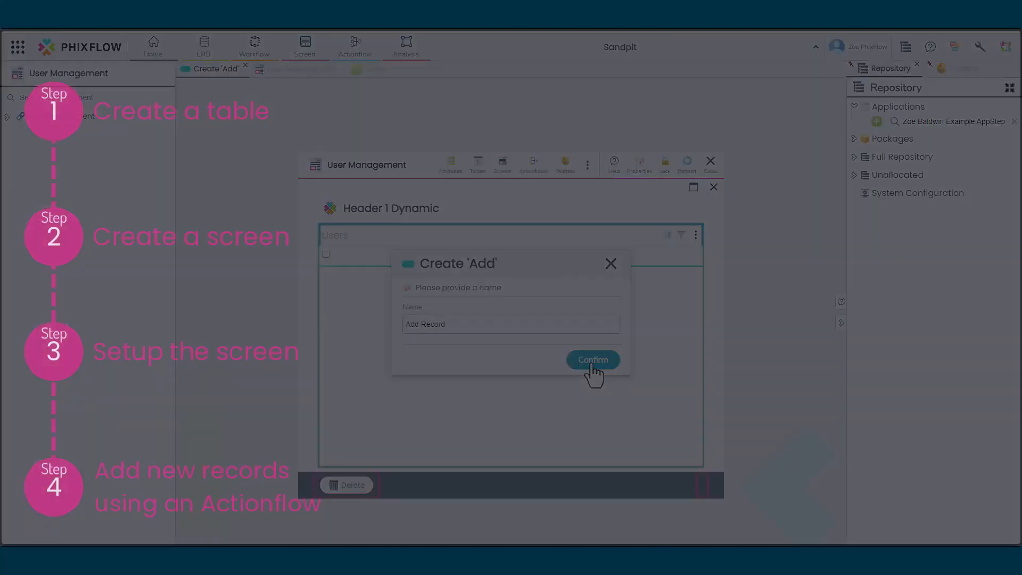
left_click(592, 361)
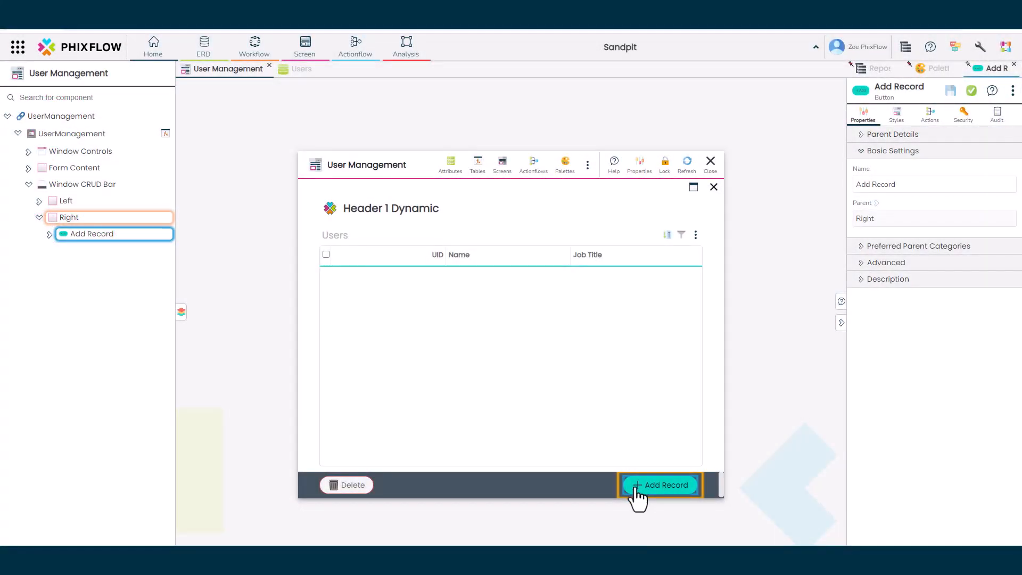
Give the Add Record button a new actionflow named AddNewRecord.
right_click(660, 479)
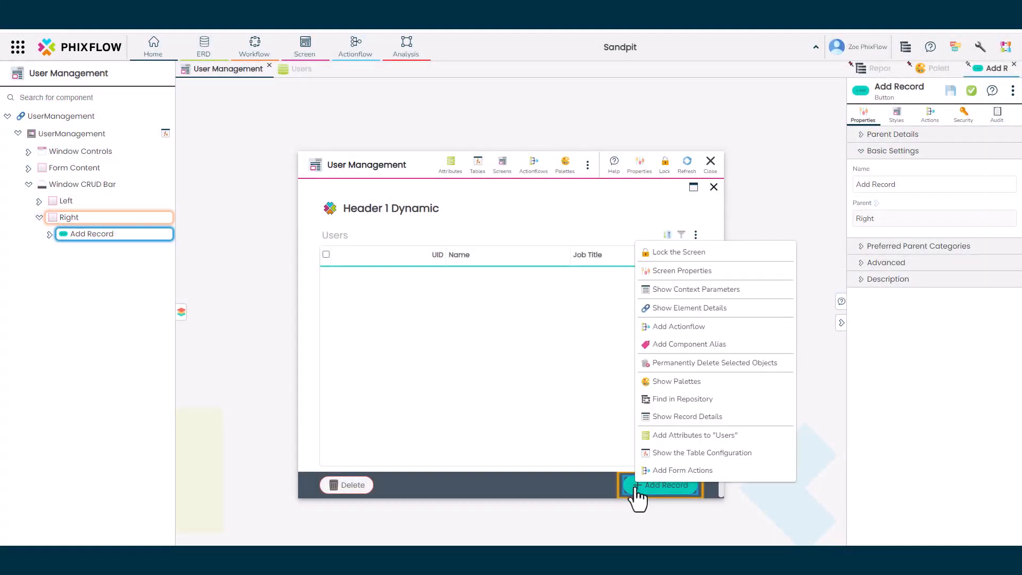
left_click(671, 326)
type("AddNewRecord")
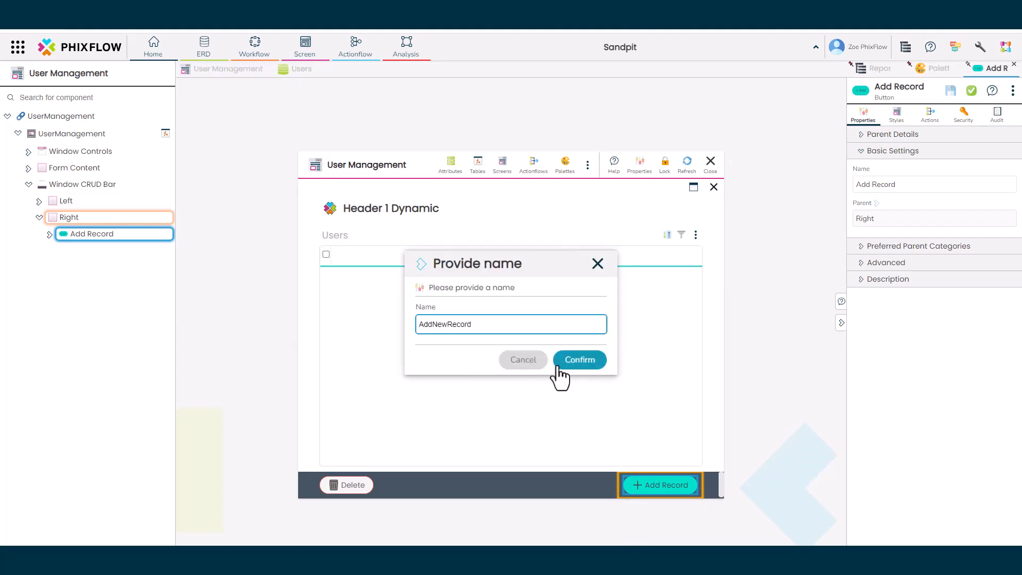
left_click(564, 361)
left_click(66, 205)
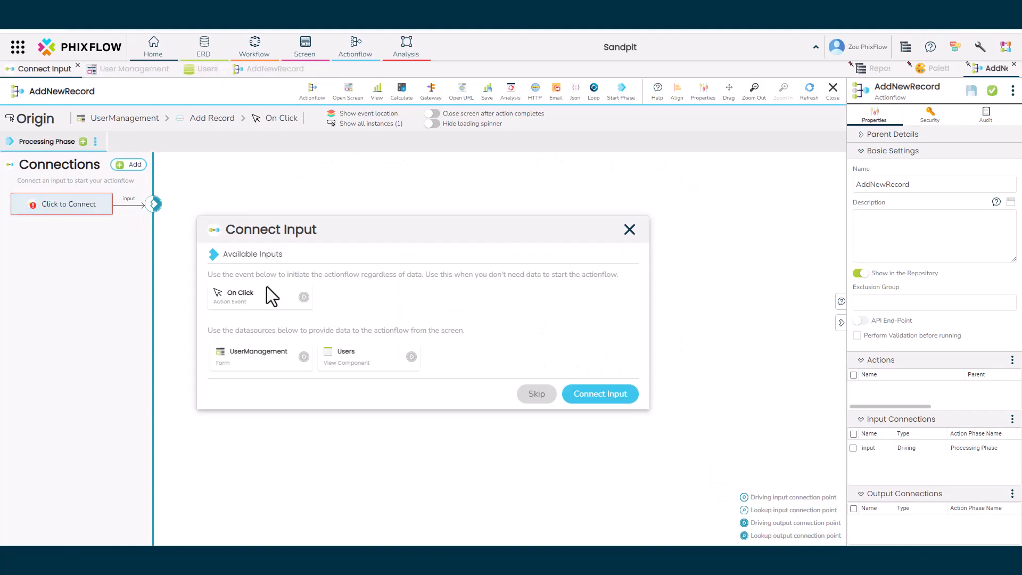
Use On Click as the actionflow input and add an AddNewRecord calculate action.
left_click(266, 301)
left_click(612, 392)
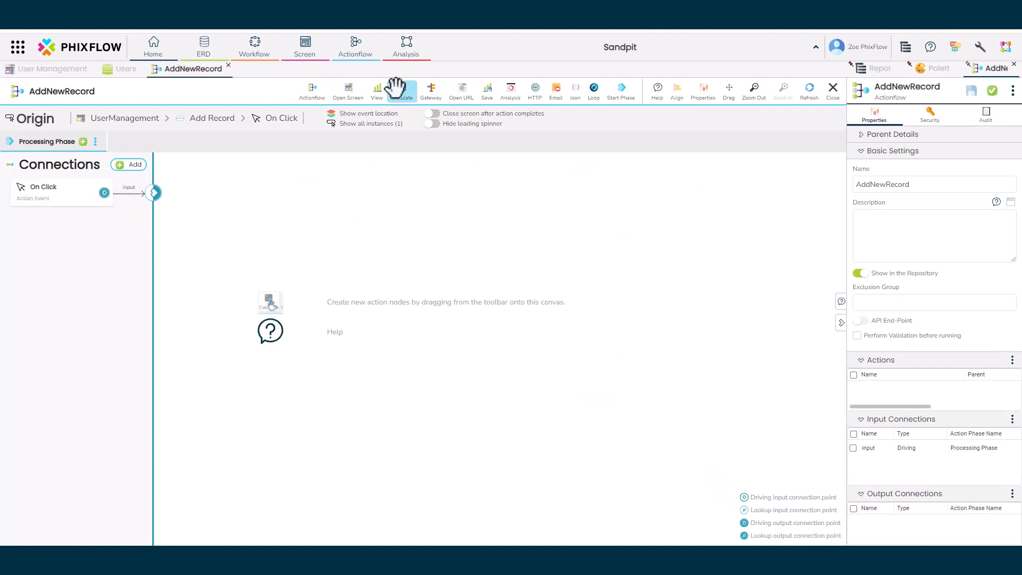
left_click_drag(395, 91, 371, 336)
type("AddNewRecord")
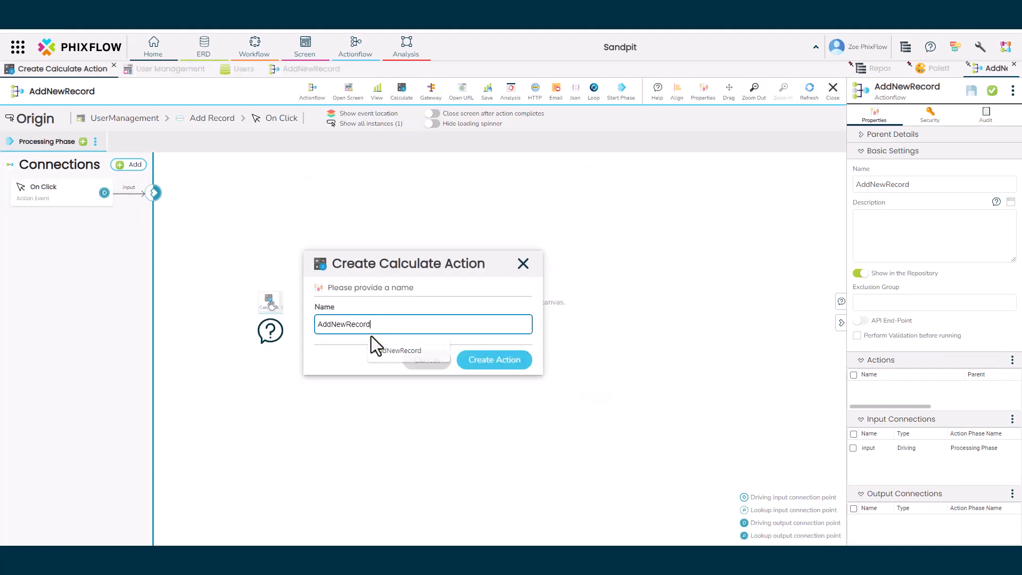
left_click(500, 361)
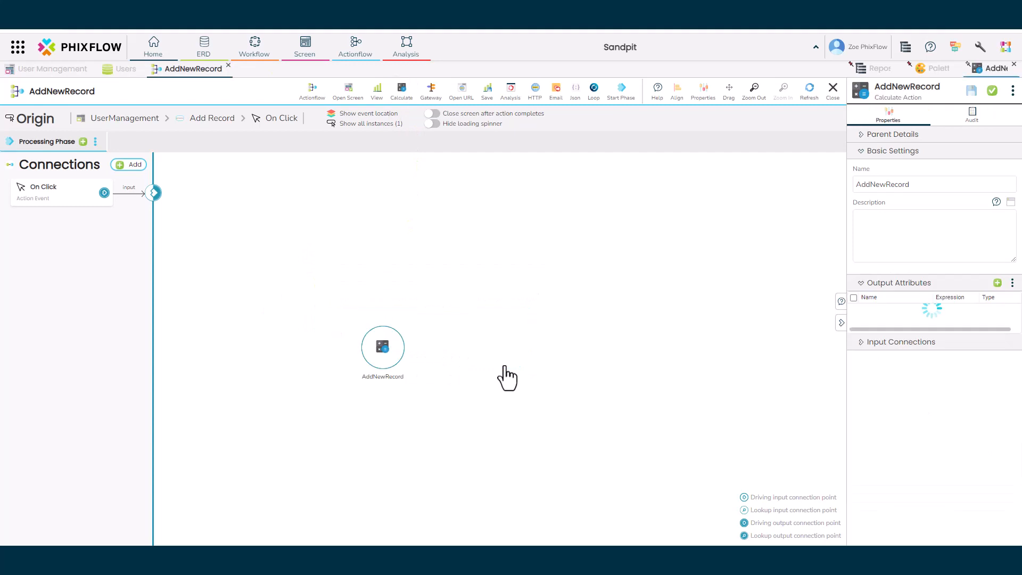
Give AddNewRecord an output pfNewRecord = "New" and link the On Click input to it.
left_click(997, 283)
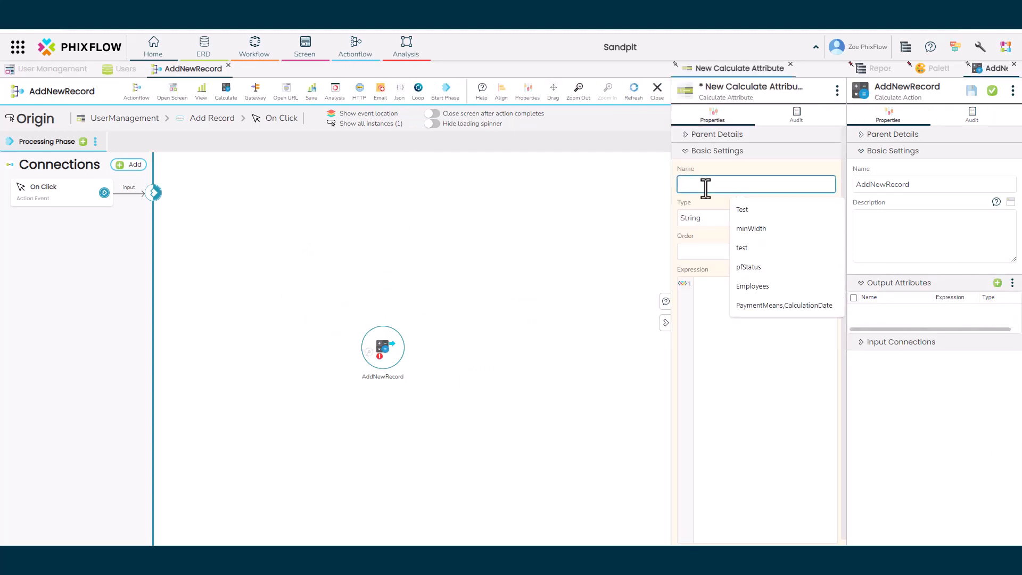
type("pfNewRecord")
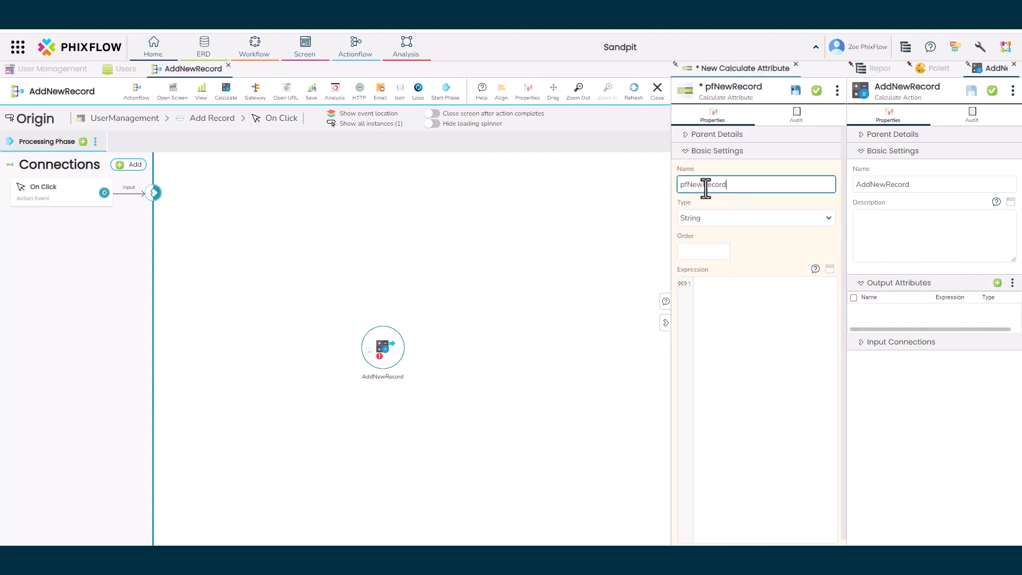
left_click(710, 290)
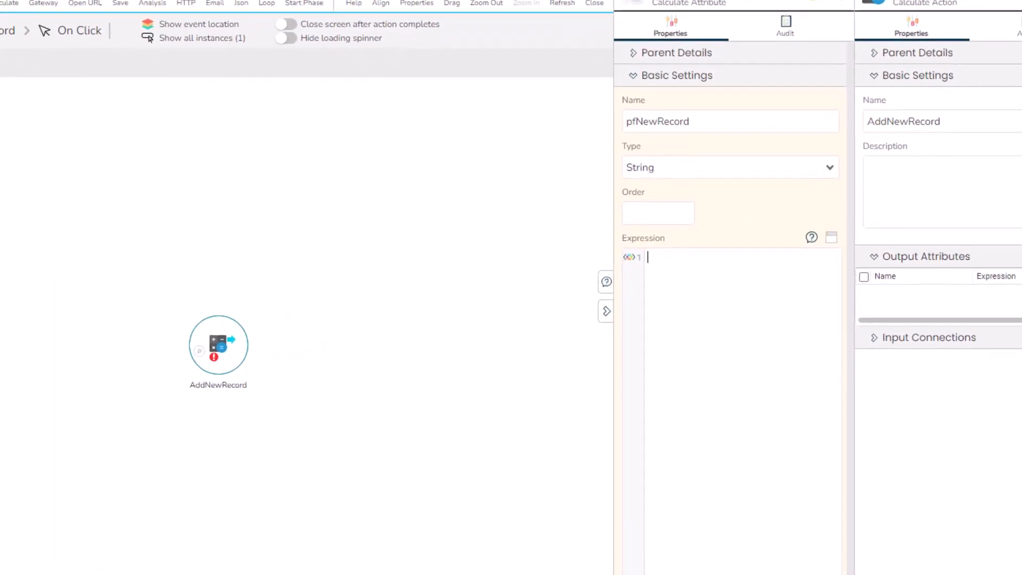
type("\"\"New")
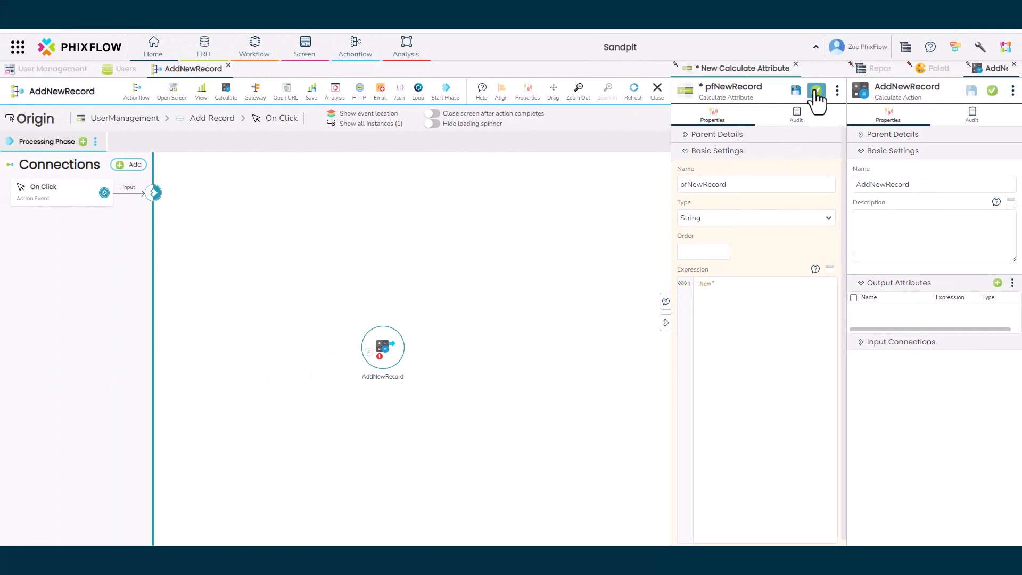
left_click(816, 92)
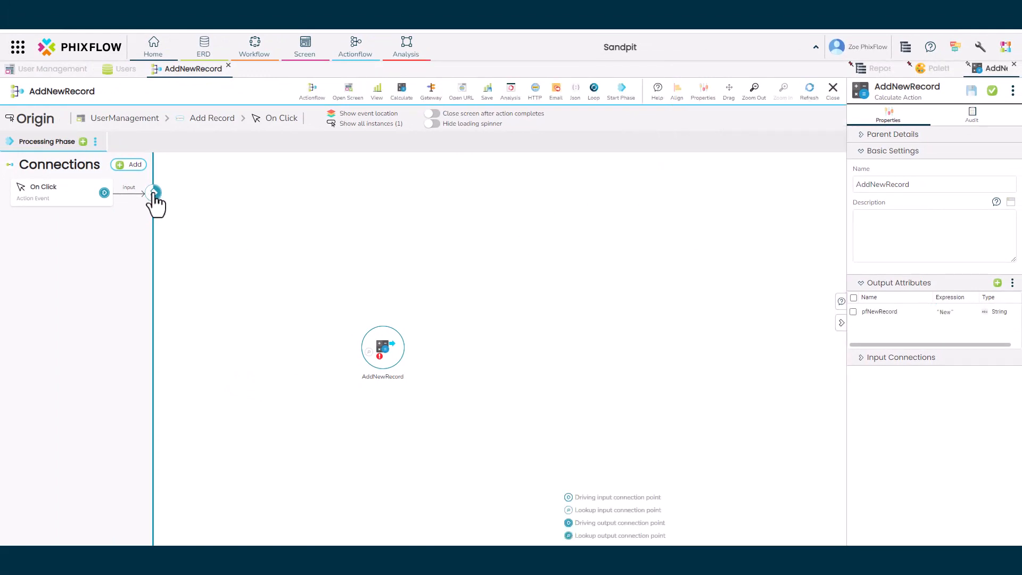
left_click_drag(383, 344, 383, 345)
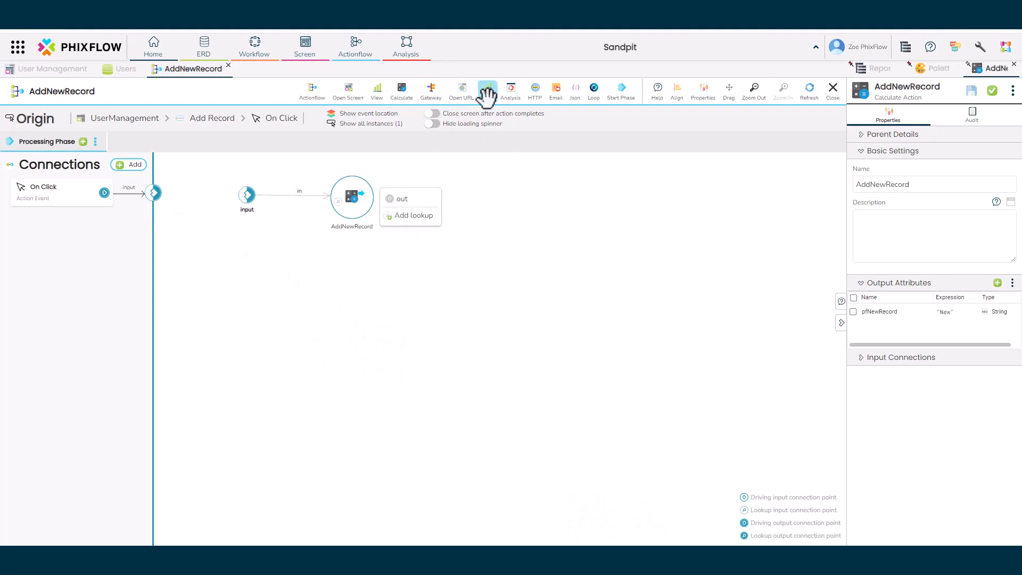
left_click_drag(486, 91, 483, 195)
Create a SaveNewRecord save action that writes to the Users table.
type("SaveNewReco")
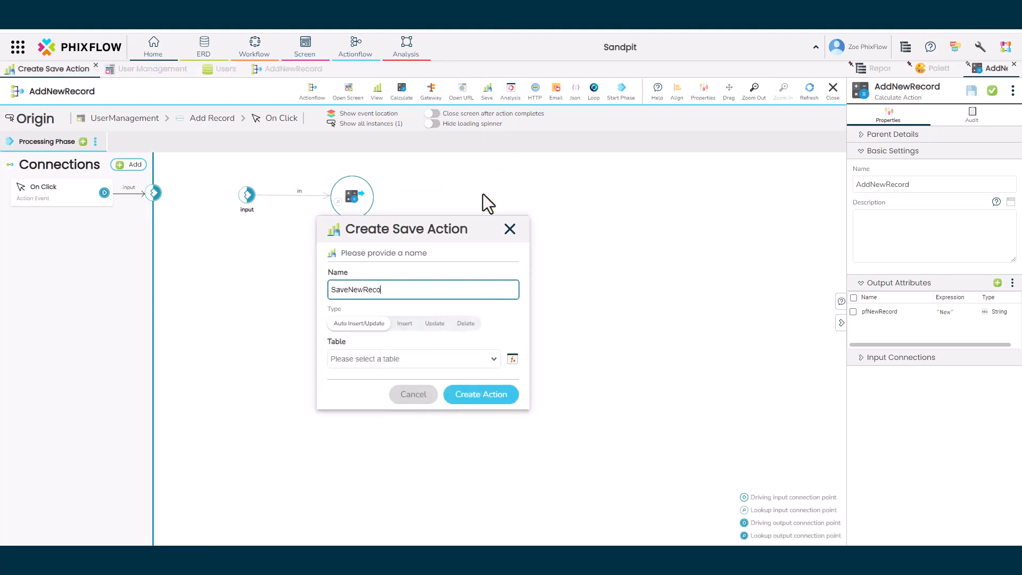
type("rd")
left_click(494, 360)
left_click(424, 438)
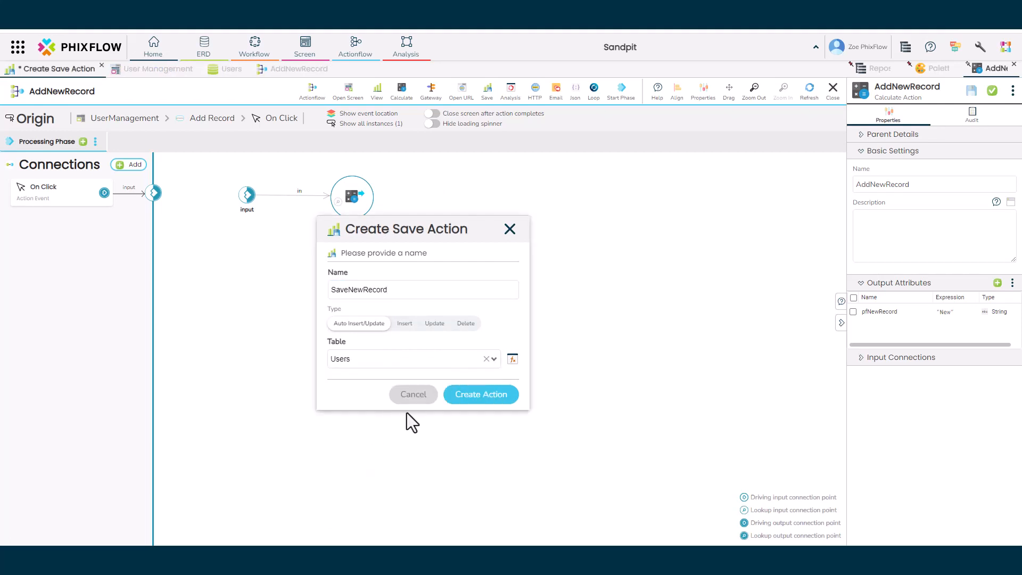
left_click(474, 396)
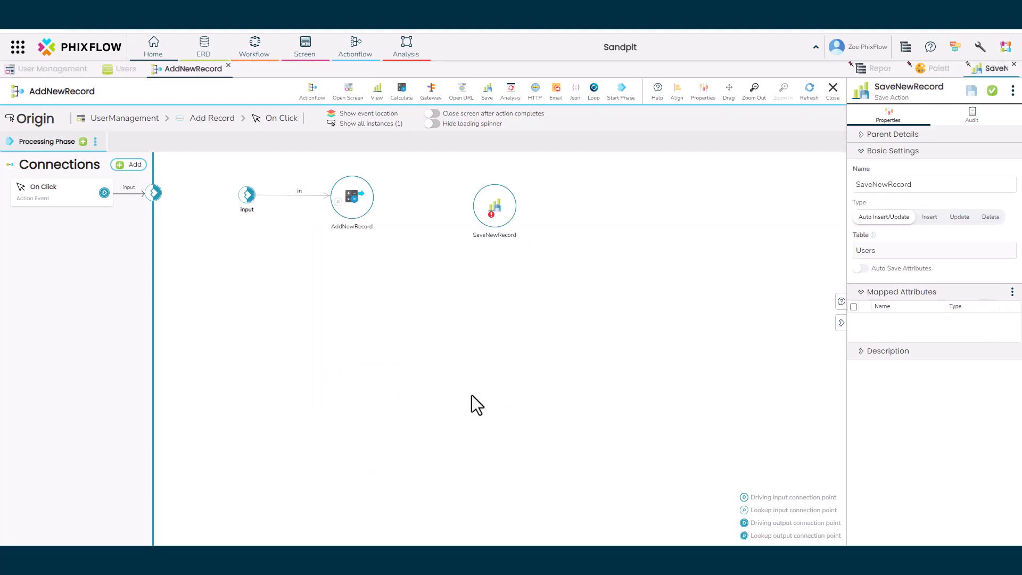
Connect AddNewRecord to SaveNewRecord, mapping pfNewRecord onto JobTitle.
mouse_move(365, 208)
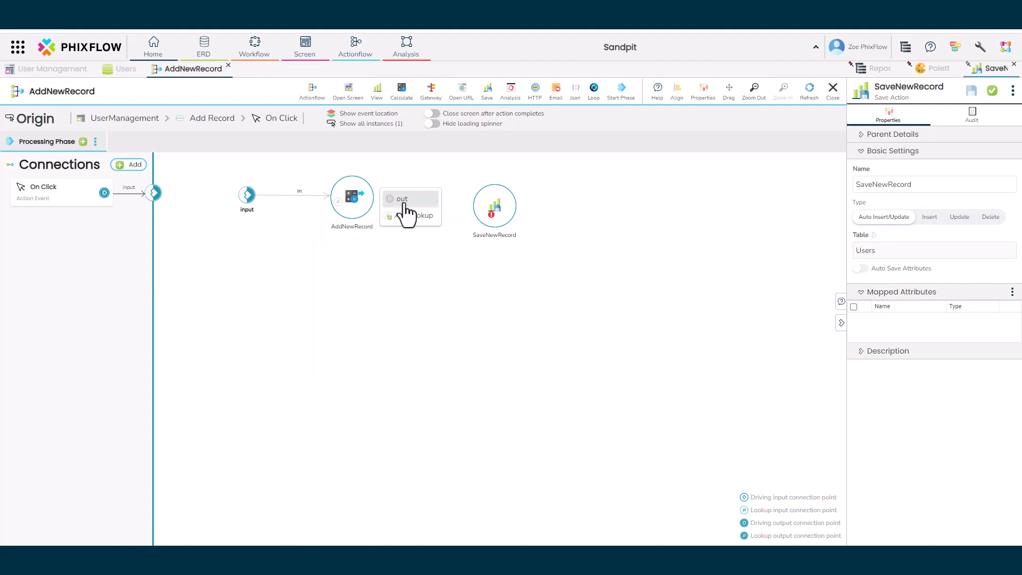
left_click_drag(409, 203, 496, 217)
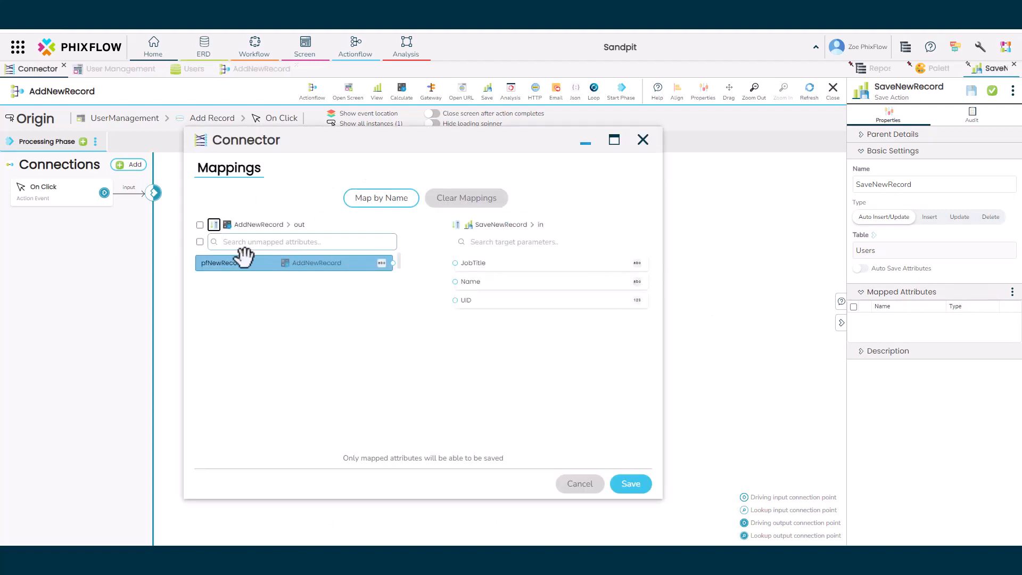
left_click_drag(229, 262, 534, 261)
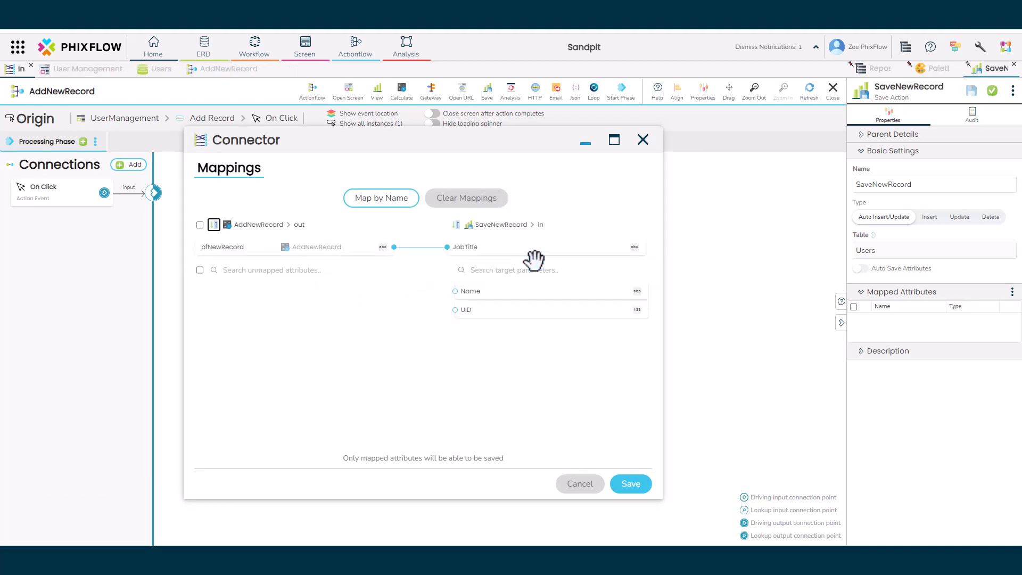
left_click(631, 486)
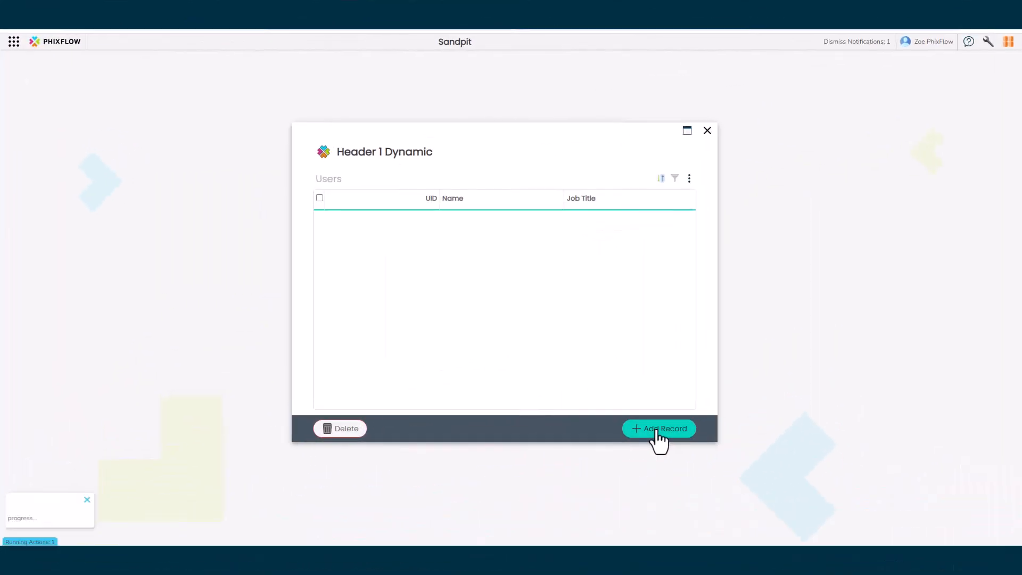
Add a Users record for Joe with Job Title Regional Manager.
left_click(658, 429)
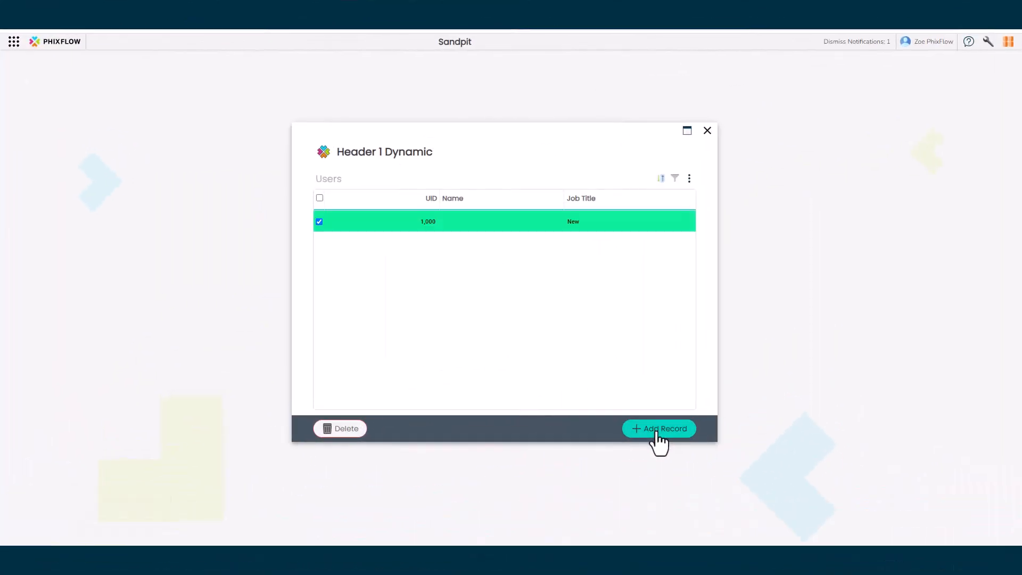
left_click(452, 221)
type("Joe")
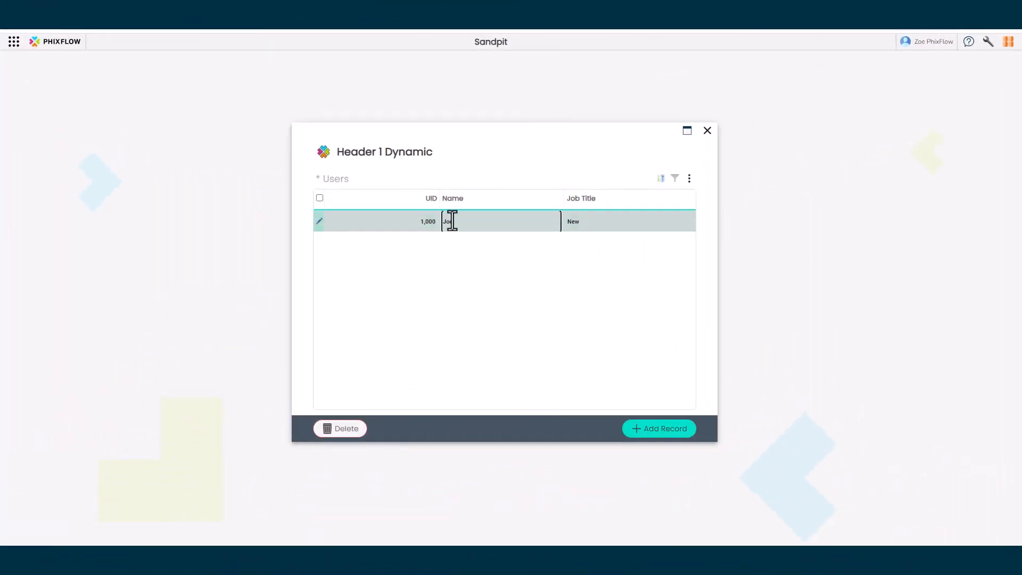
left_click(586, 221)
type("Regional Manager")
Add a second record for John as Regional Trainer and save it.
left_click(653, 429)
left_click(456, 242)
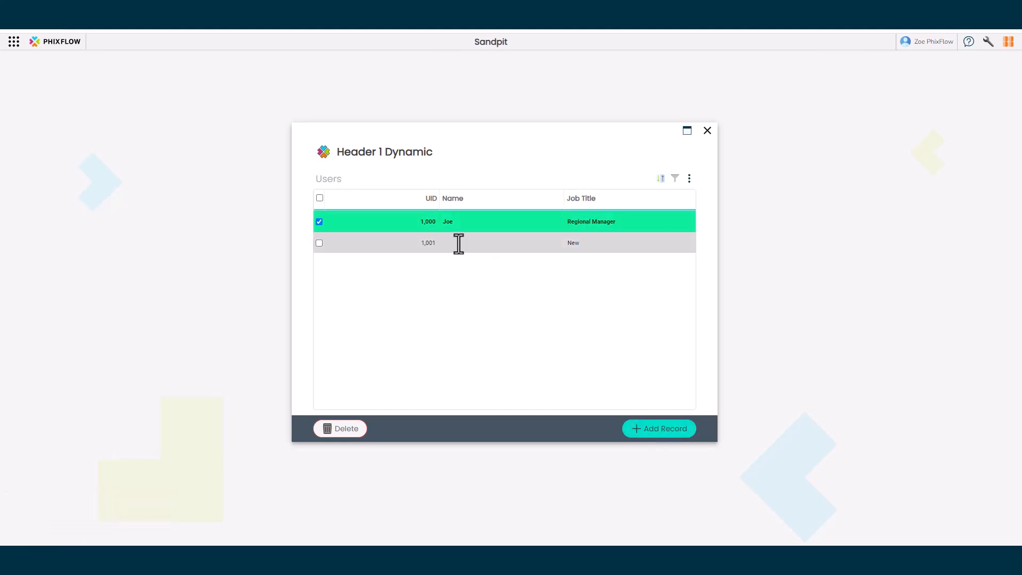
type("John")
left_click(586, 243)
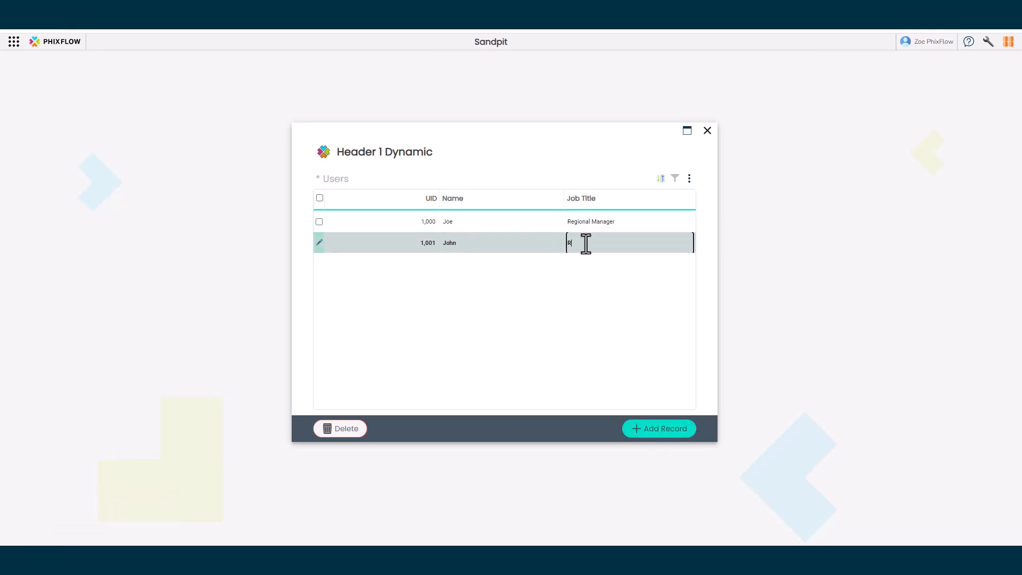
type("Regional Trainer")
left_click(621, 321)
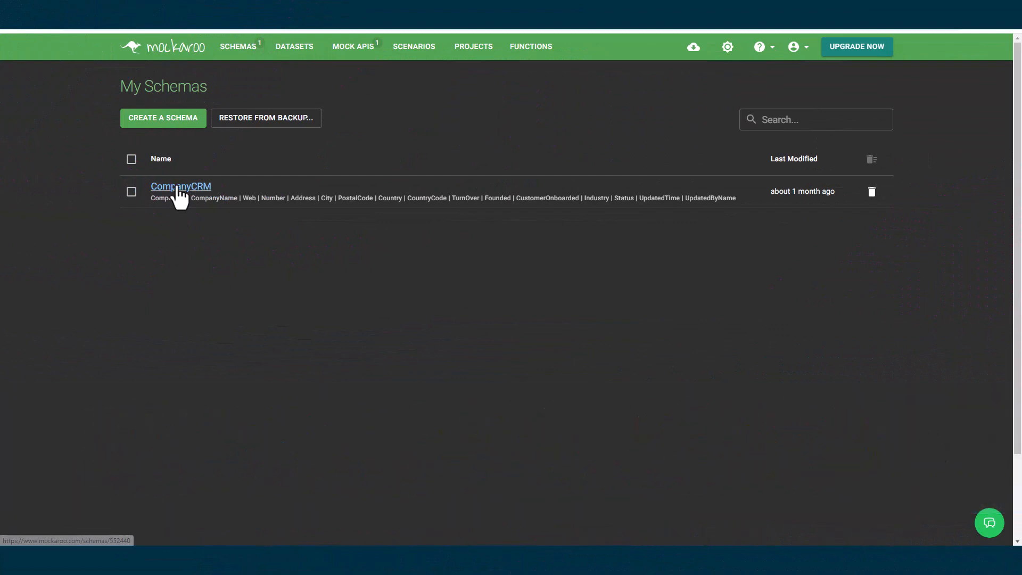
From the CompanyCRM schema in JSON format, create the GET /company_crm.json mock API.
left_click(179, 188)
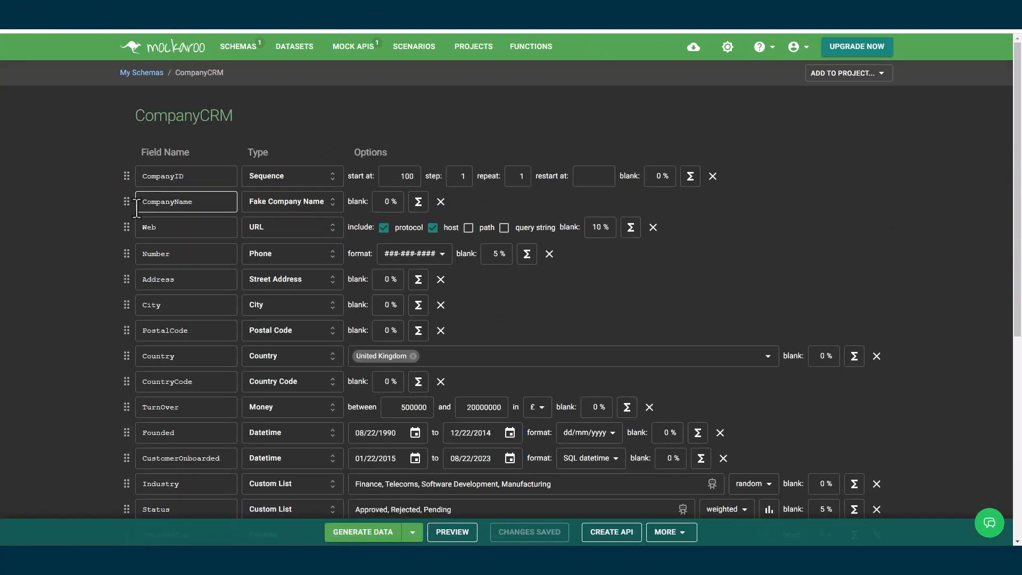
scroll(63, 343, "down", 5)
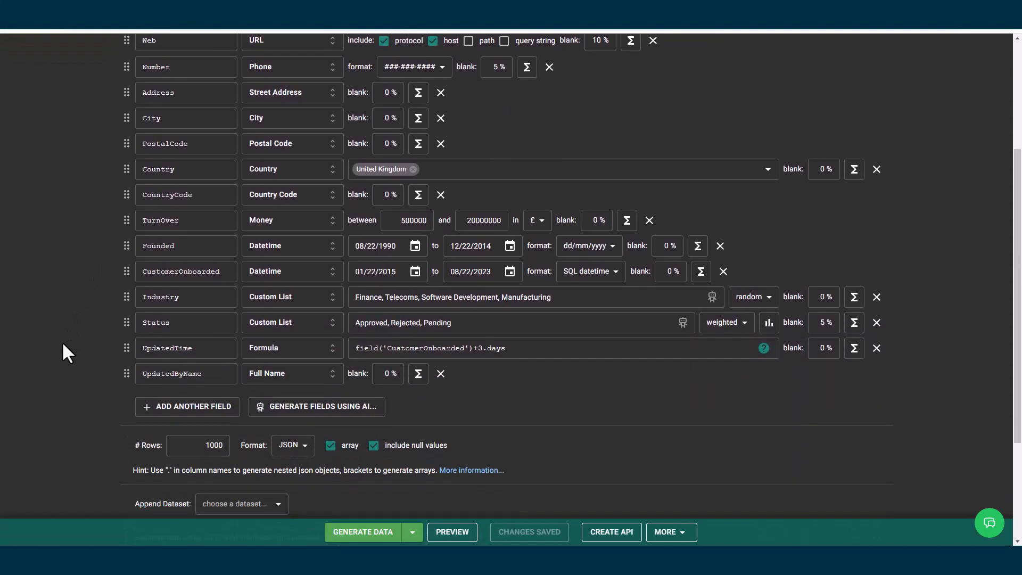
scroll(62, 345, "down", 1)
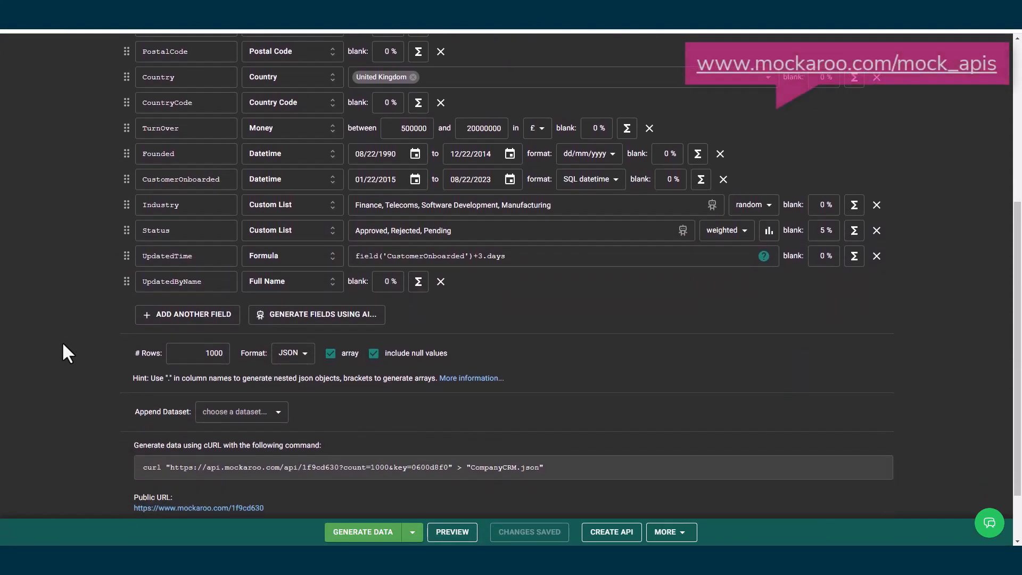
left_click(298, 352)
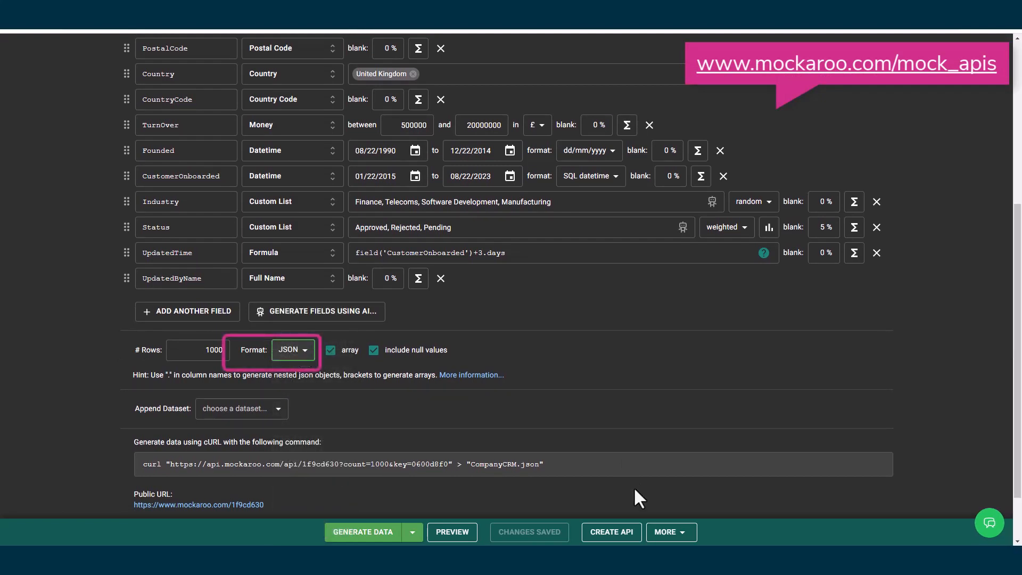
left_click(606, 539)
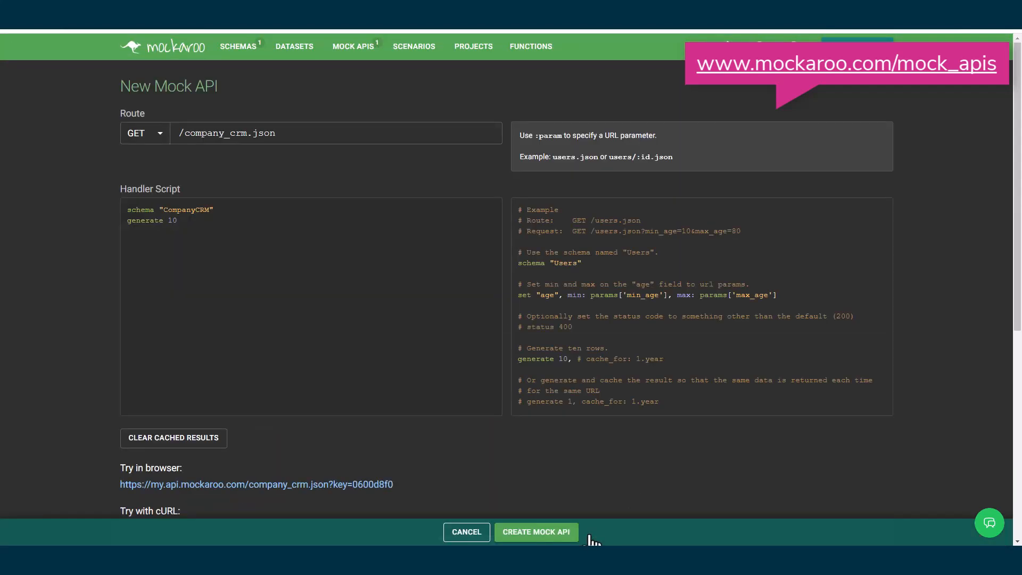
left_click(500, 535)
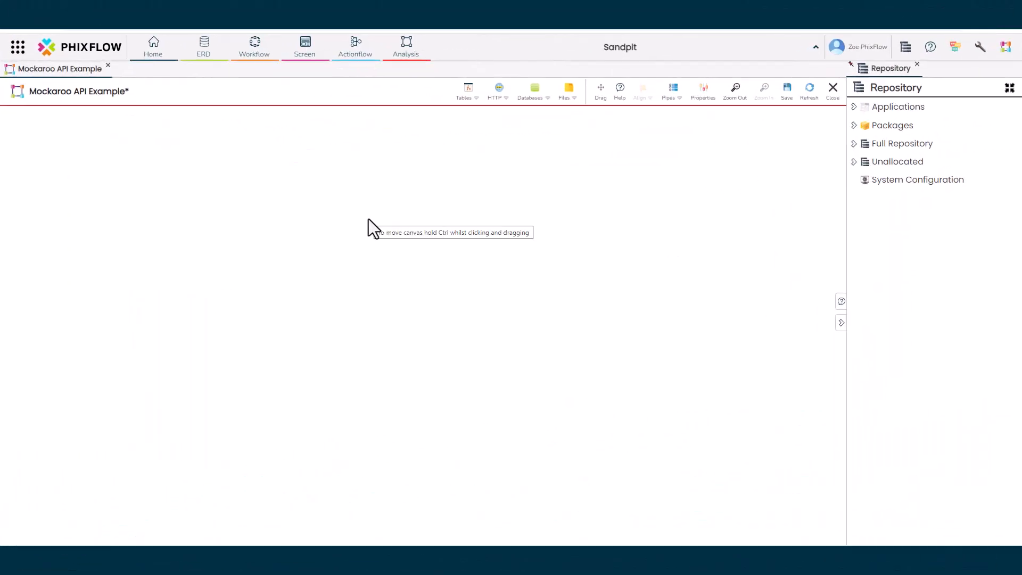
Place an enabled HTTP datasource on the canvas with Connection Type https.
left_click(505, 99)
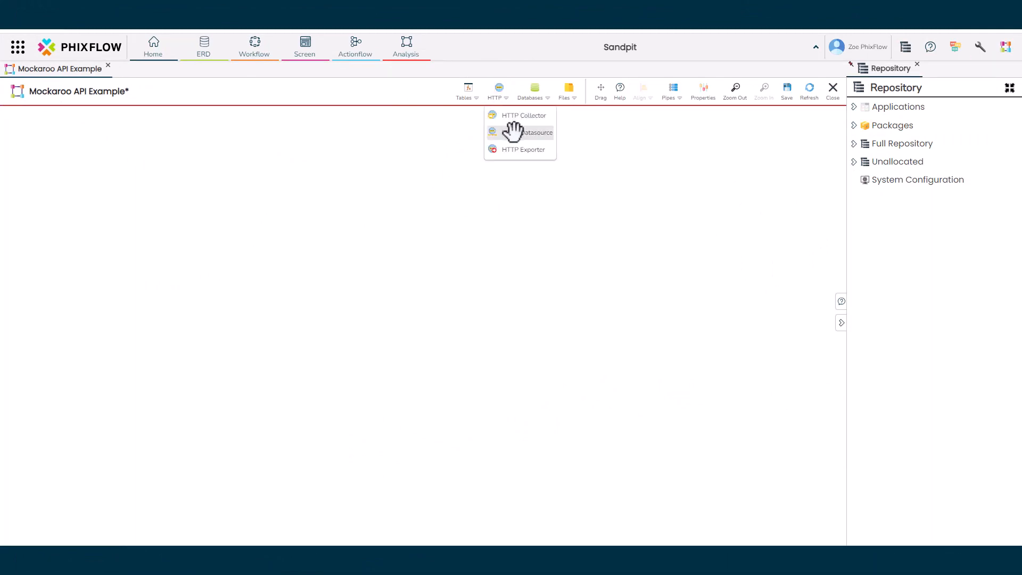
left_click_drag(513, 131, 199, 224)
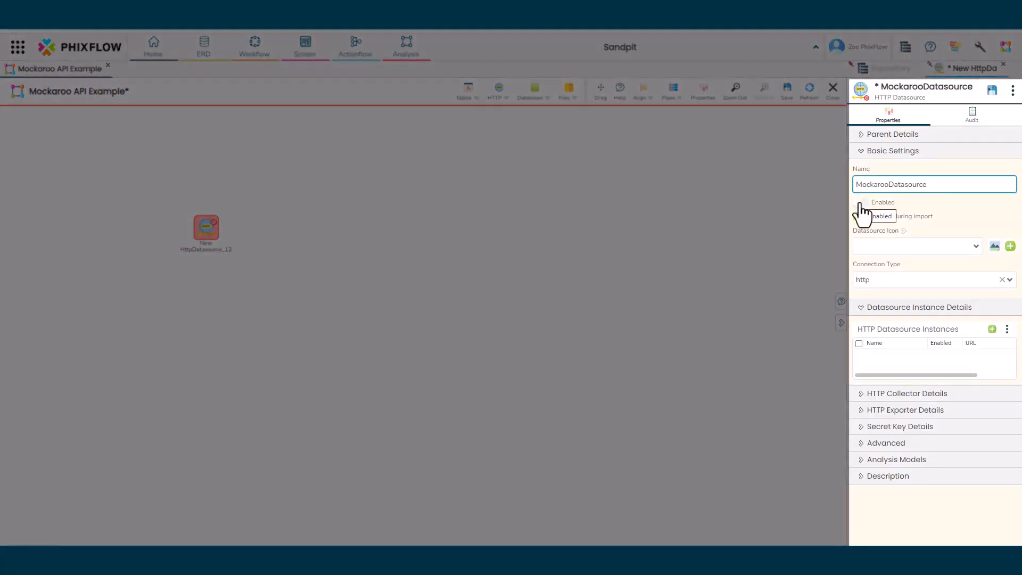
left_click(860, 204)
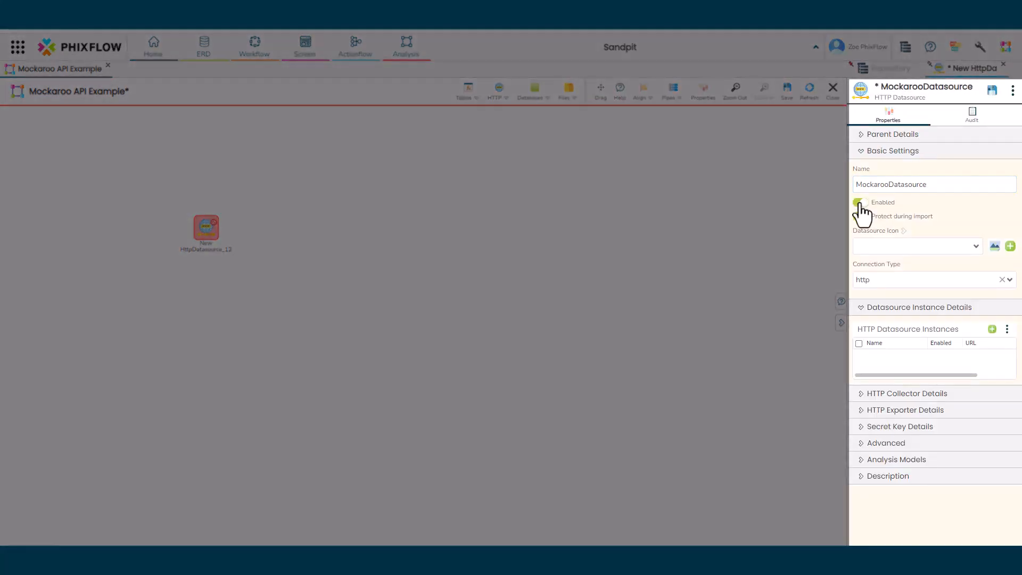
left_click(1009, 280)
left_click(877, 329)
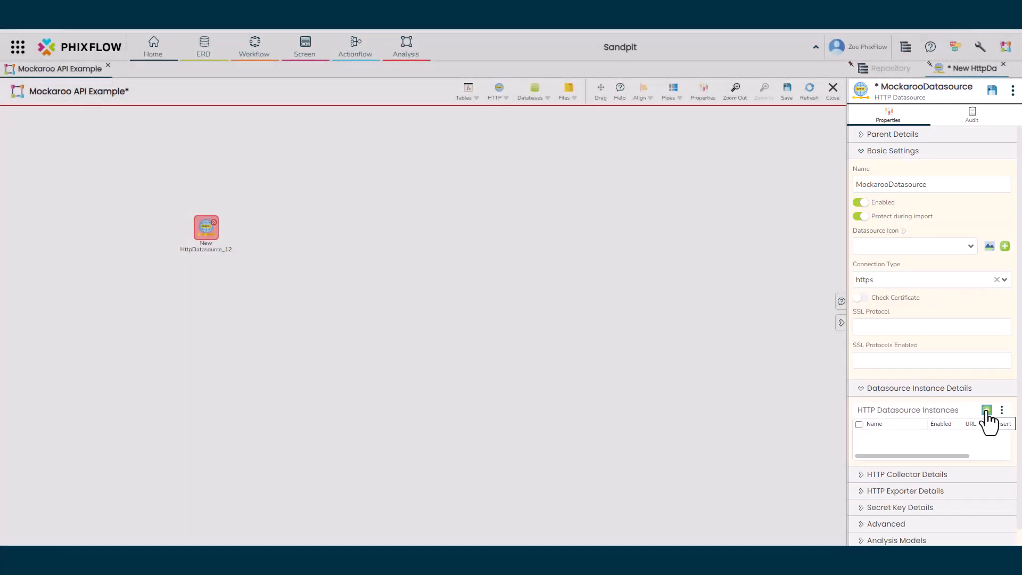
Add an enabled MockarooDatasource instance with URL my.api.mockaroo.com, then apply and close.
left_click(987, 410)
left_click(713, 185)
type("MockarooDatasource")
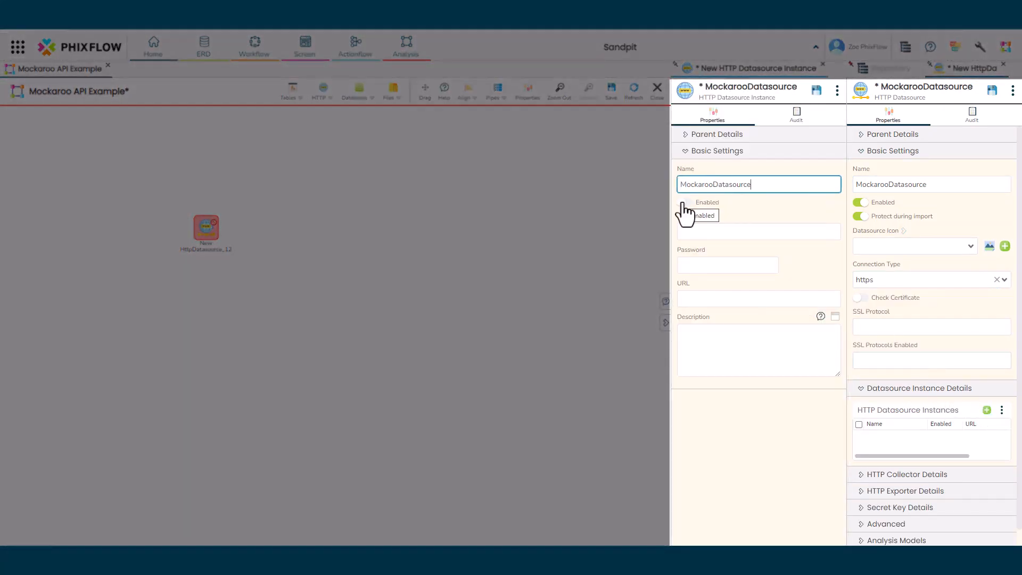
left_click(685, 203)
left_click(729, 299)
type("my.api.mockaroo.com")
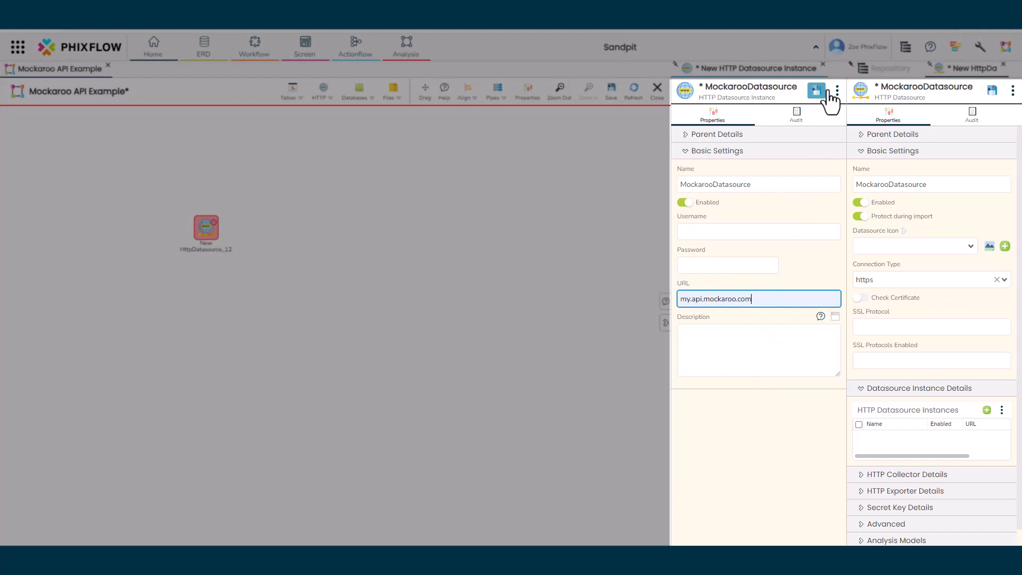
left_click(837, 91)
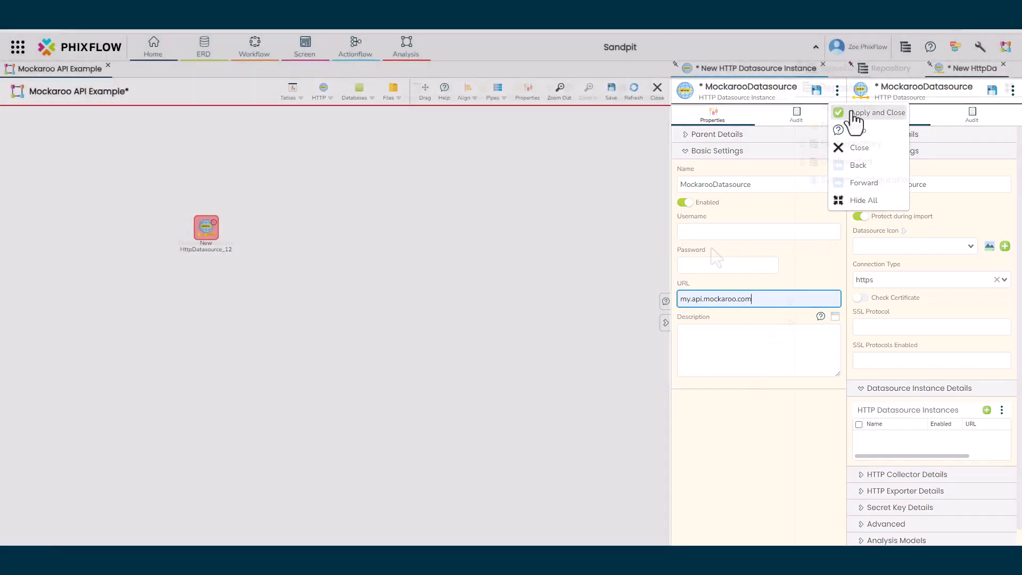
left_click(853, 114)
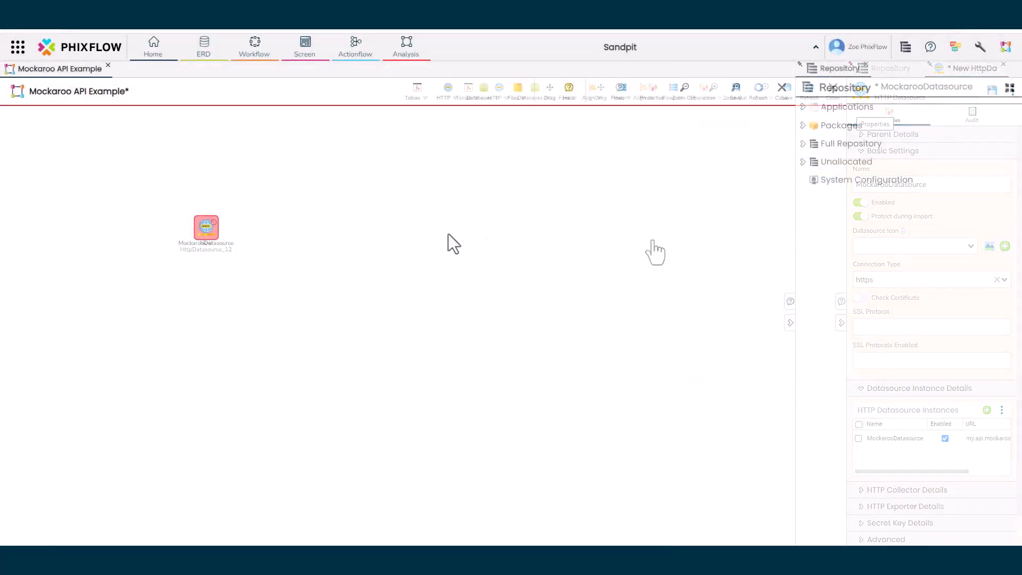
mouse_move(207, 230)
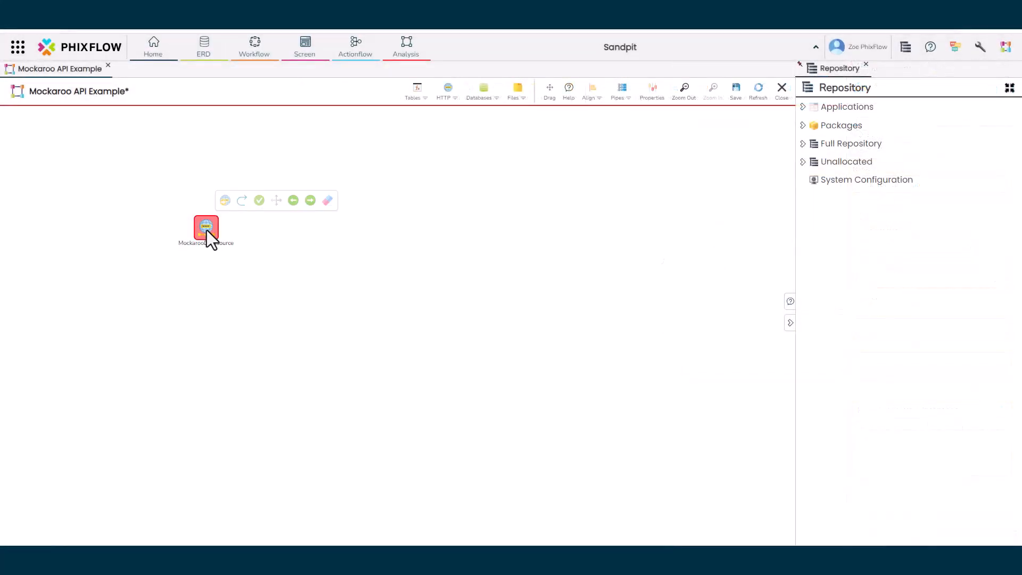
Add an enabled HTTP collector named CompaniesAPICollector requesting ${_url}/company_crm.json with the API key.
left_click(225, 201)
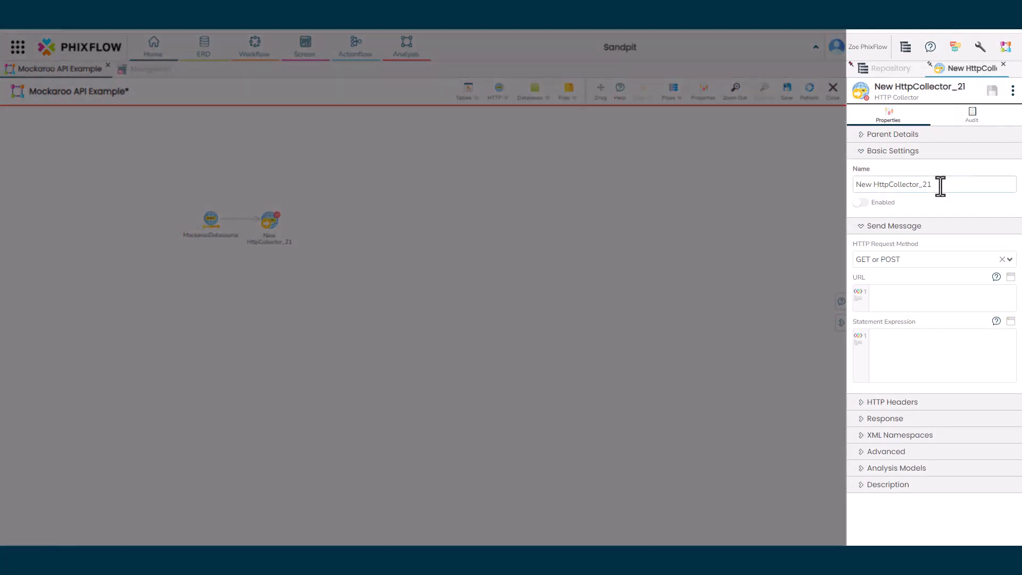
triple_click(855, 185)
type("Compan")
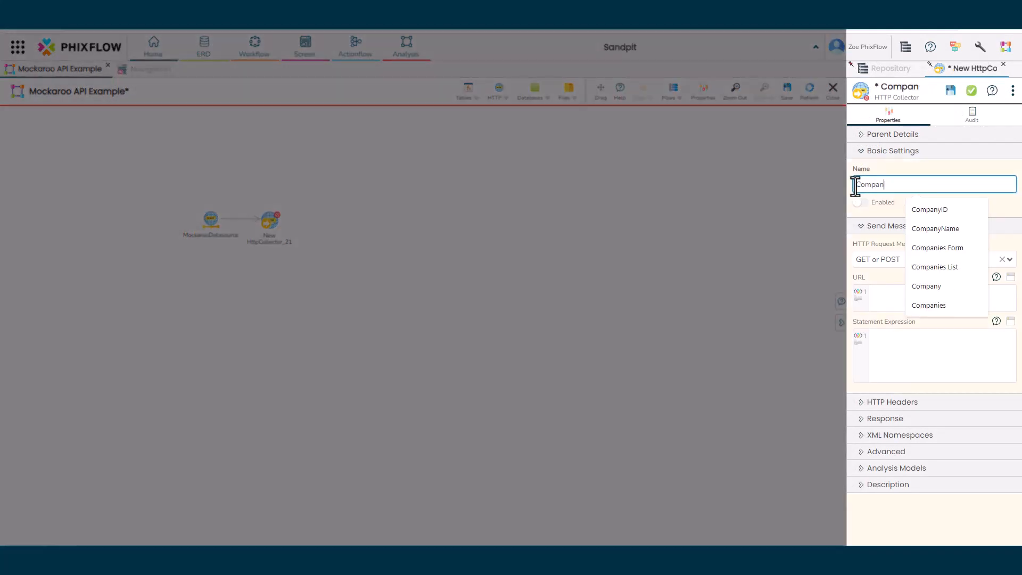
type("iesAPICollector")
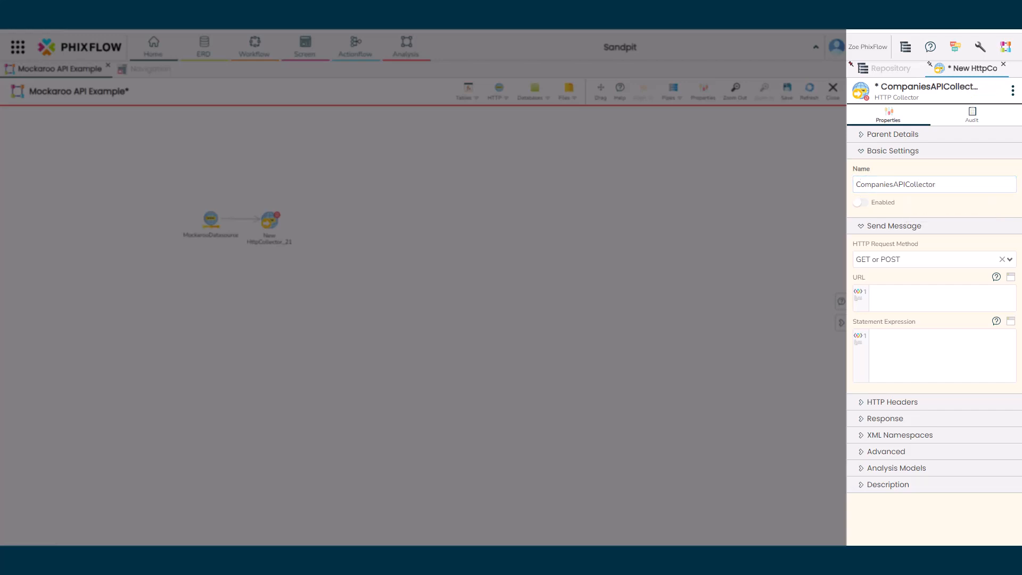
left_click(859, 203)
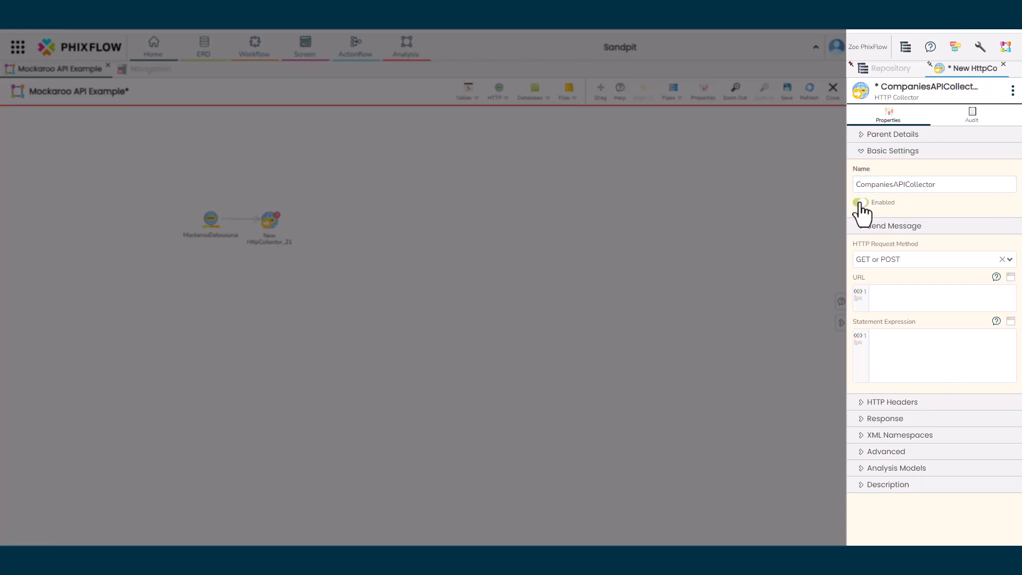
left_click(1009, 261)
left_click(883, 324)
left_click(885, 294)
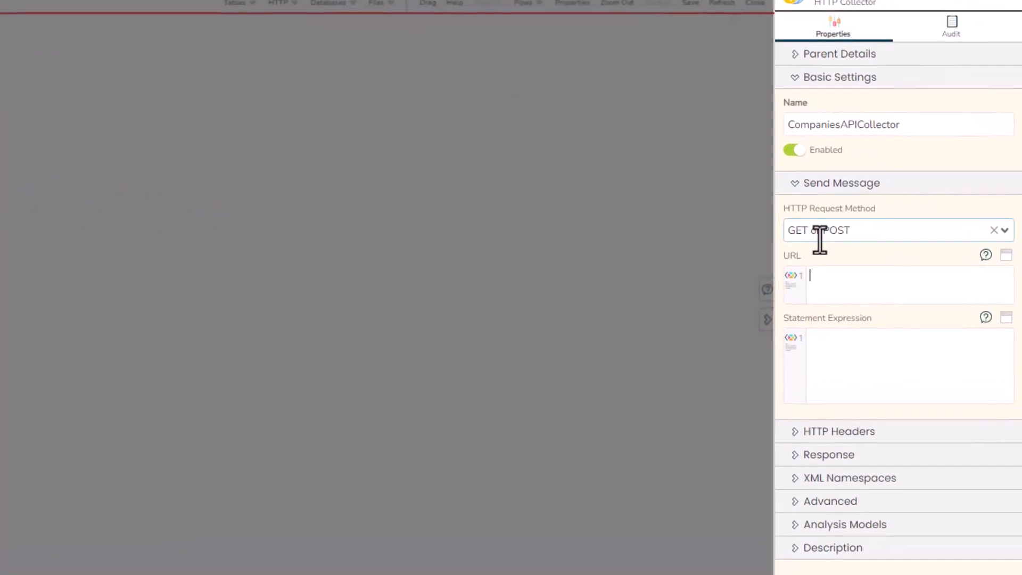
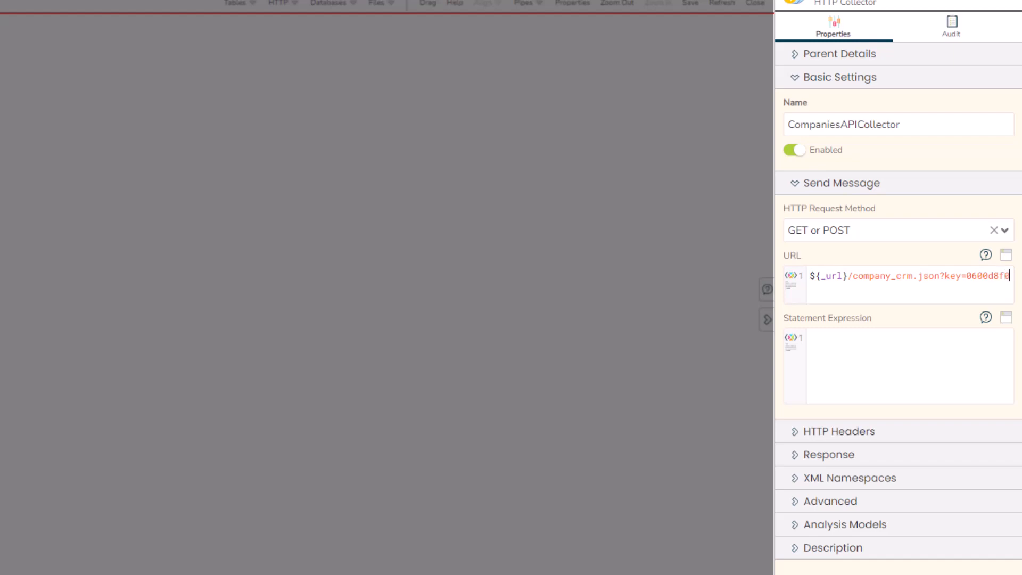
Set the collector's Return Type to JSON with Lenient on, and allow non-scheduled collection.
left_click(798, 453)
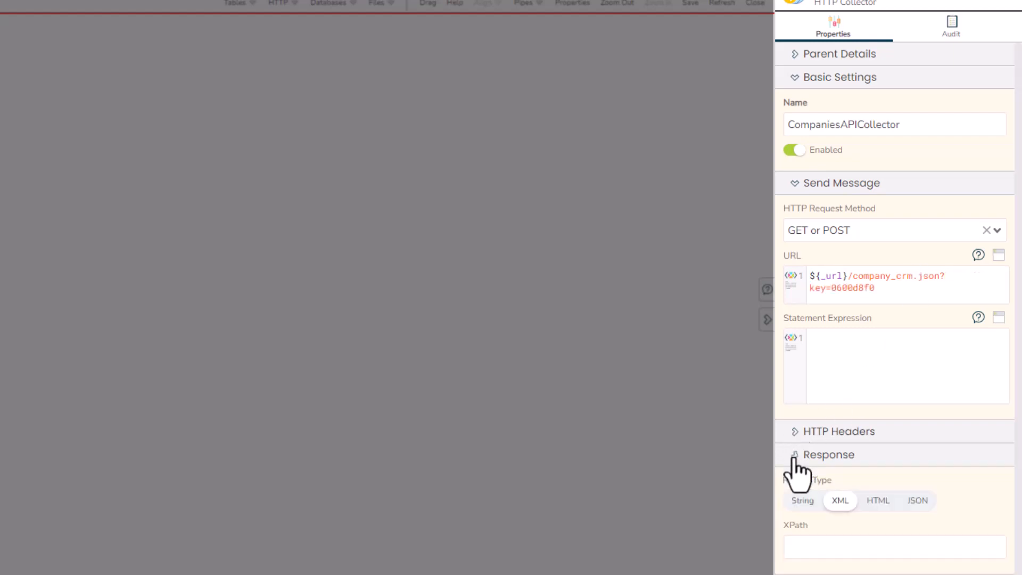
scroll(946, 495, "down", 1)
left_click(919, 474)
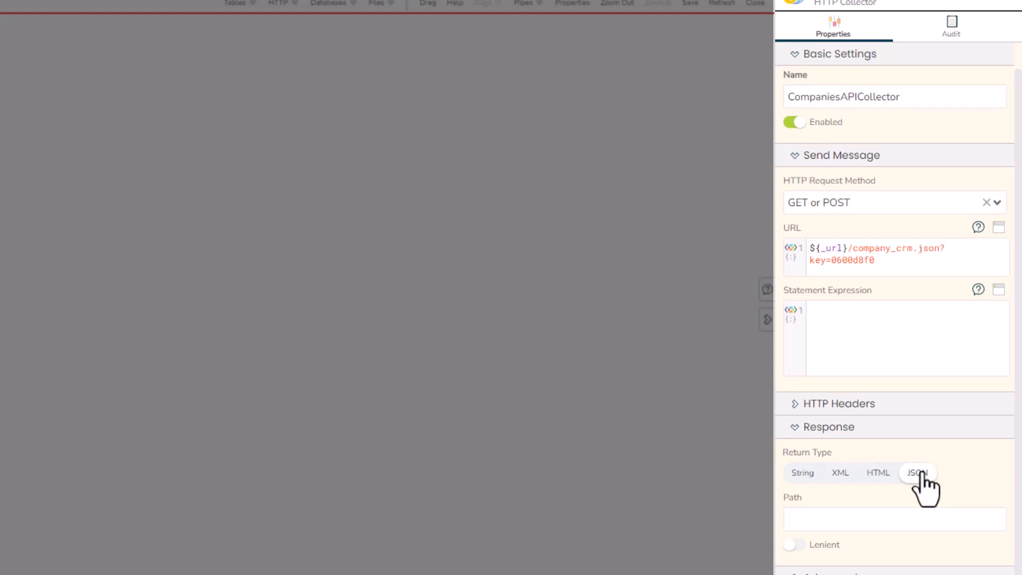
left_click(794, 544)
scroll(895, 554, "down", 5)
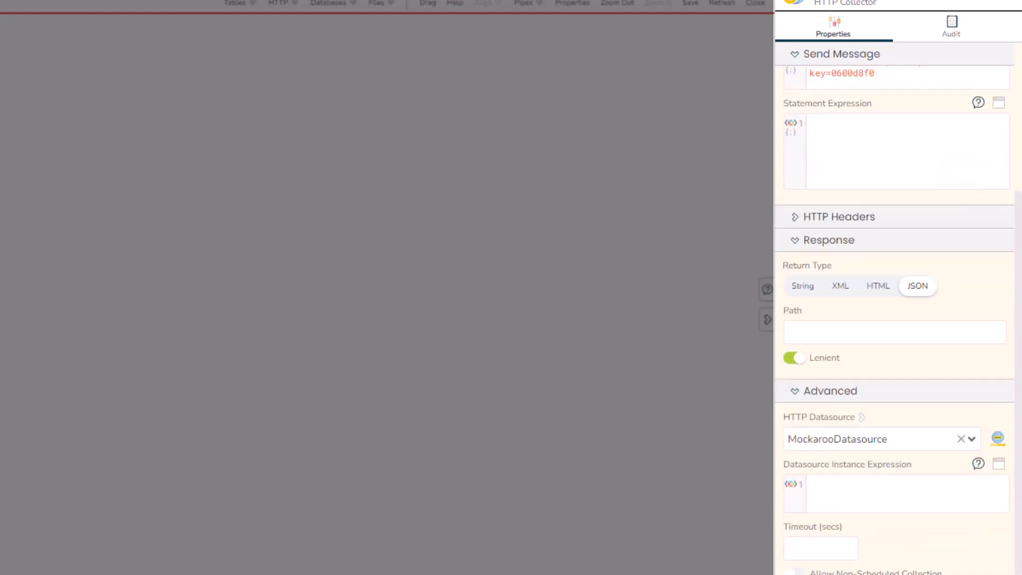
left_click(791, 526)
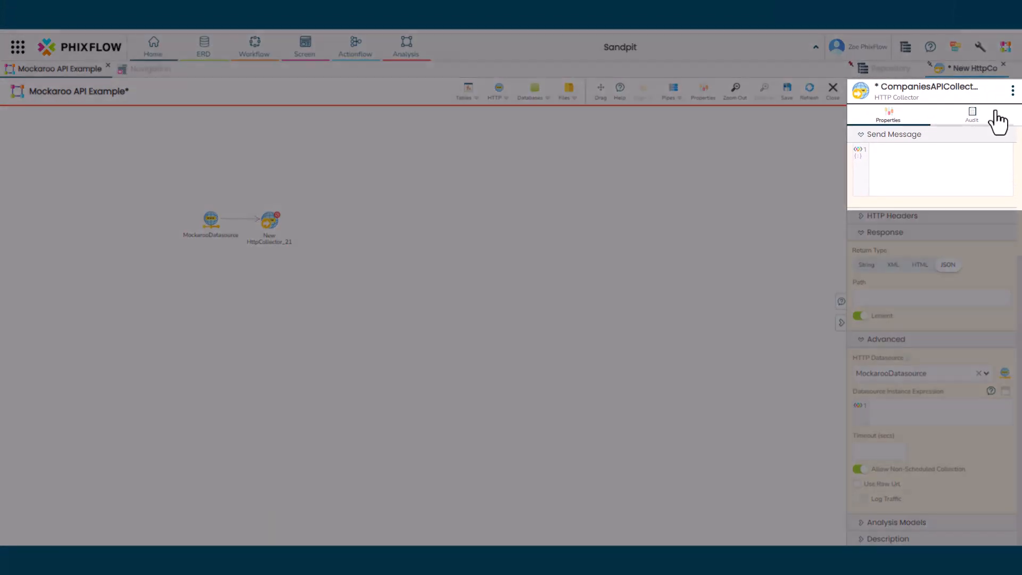
left_click(1012, 92)
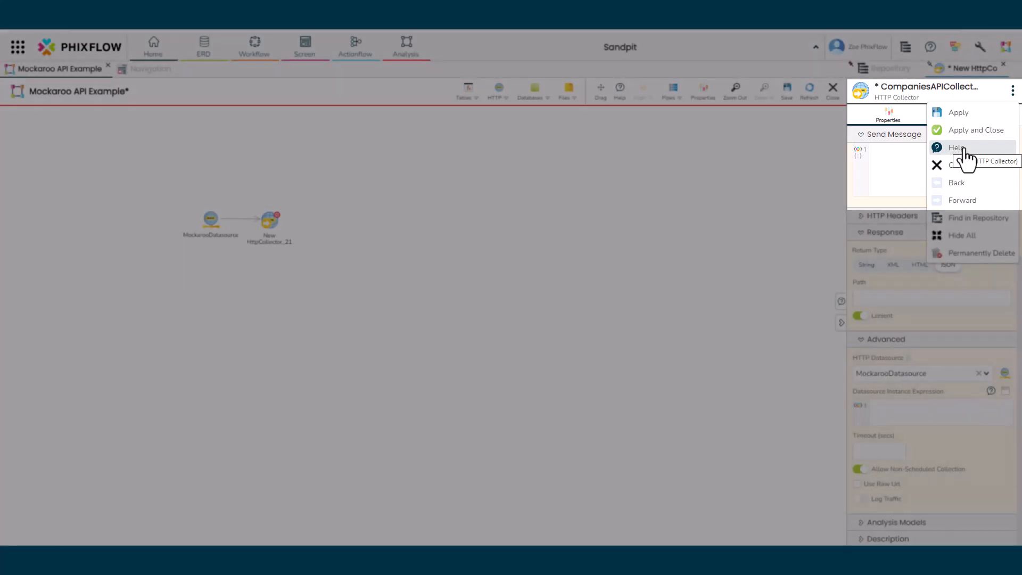
Save the collector, add a table named CompaniesTestData after it, and start a new attribute.
left_click(976, 130)
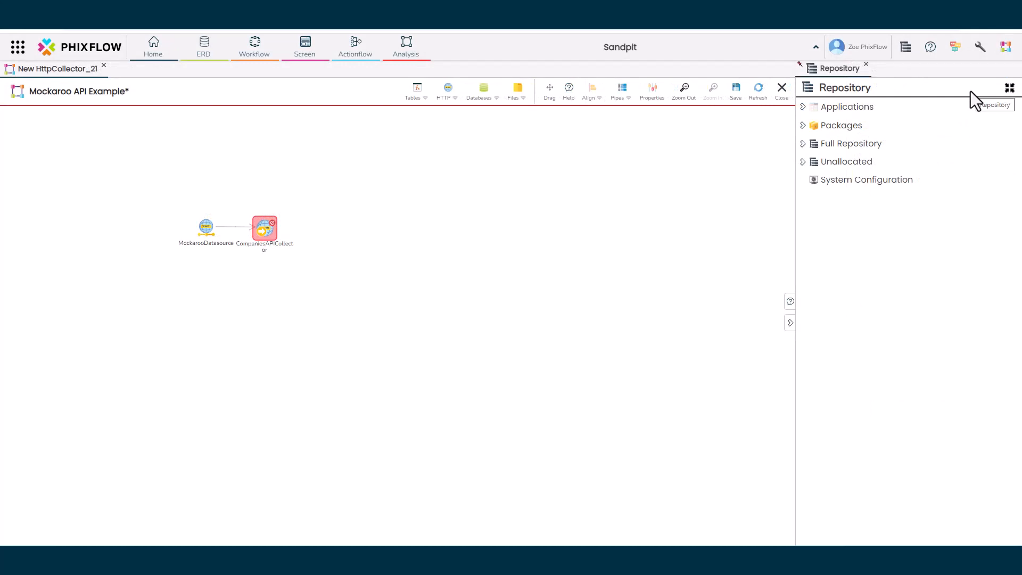
mouse_move(266, 228)
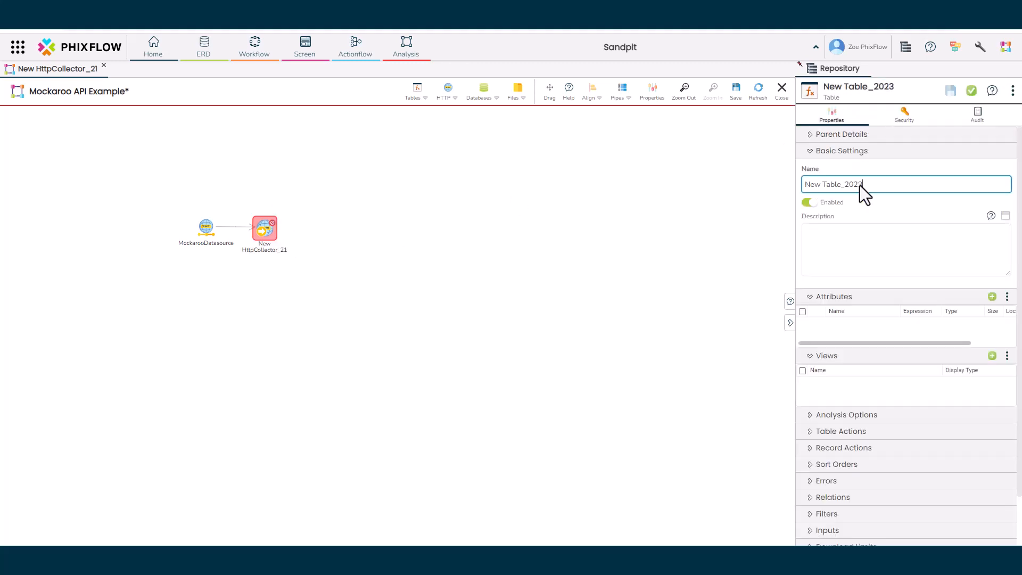
left_click_drag(862, 185, 803, 187)
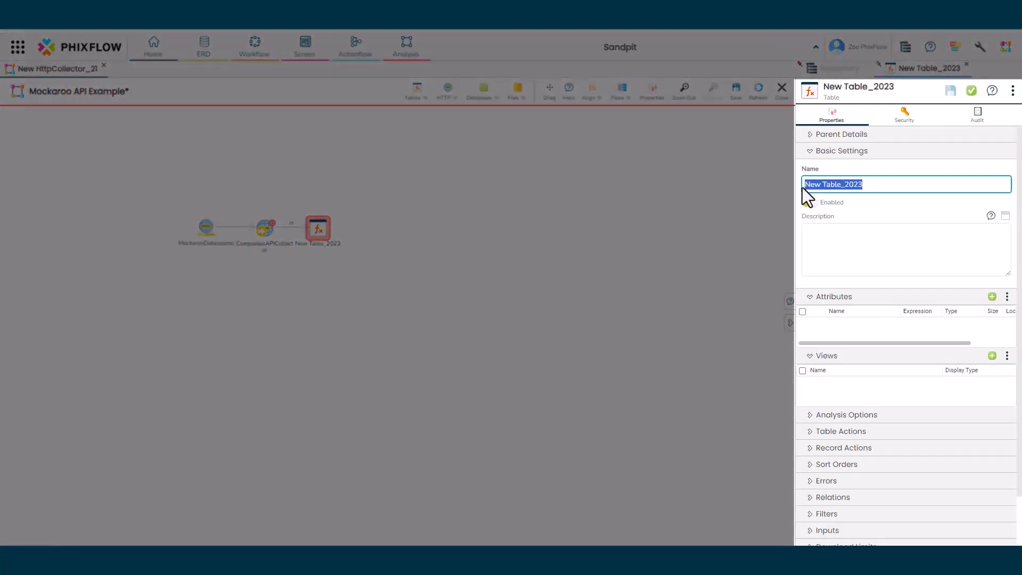
type("CompaniesTestData")
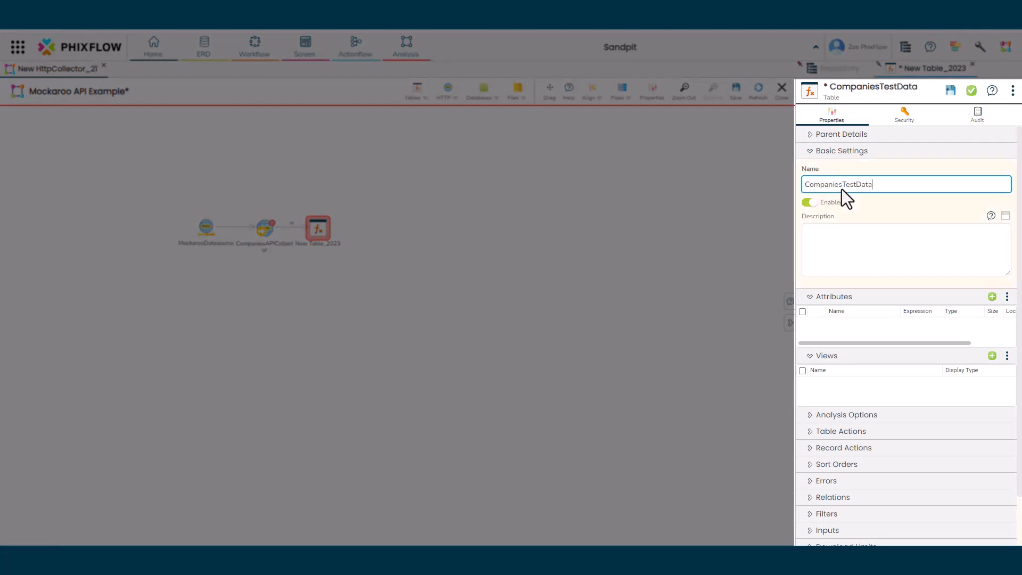
left_click(992, 296)
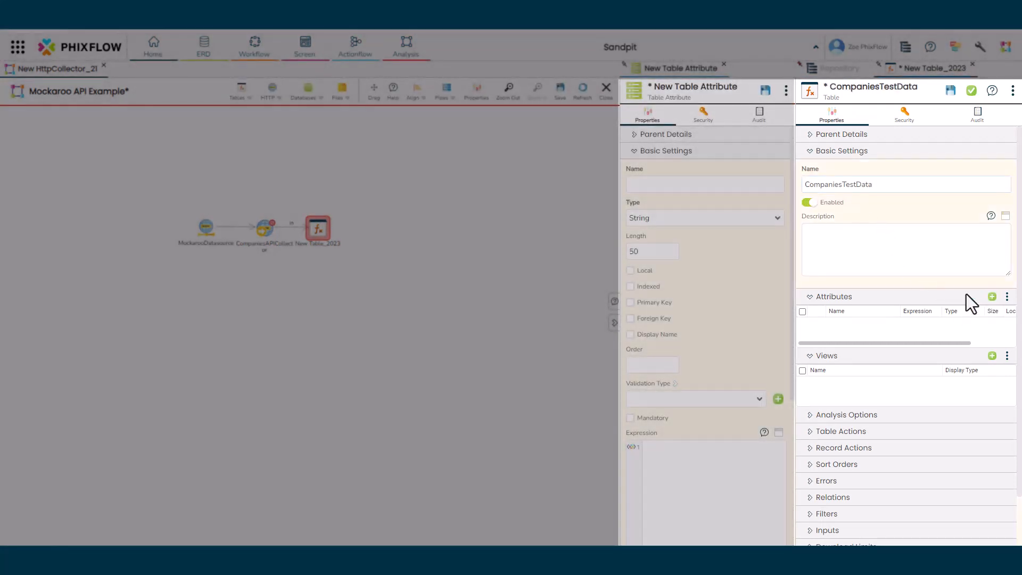
left_click(682, 184)
Add a CompanyID attribute as an Integer primary key with expression in.CompanyID.
type("CompanyI")
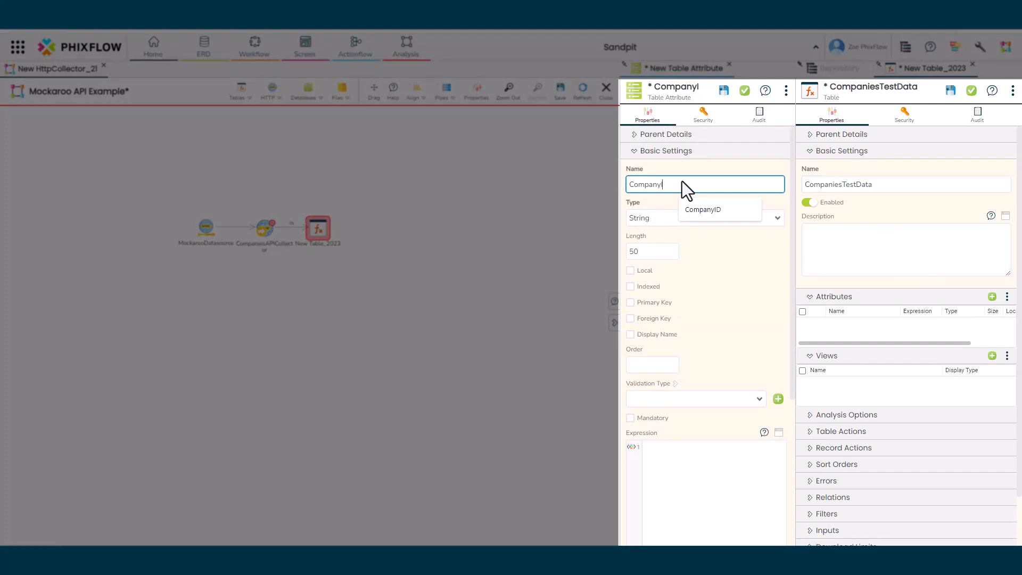
left_click(703, 210)
left_click(683, 219)
left_click(663, 324)
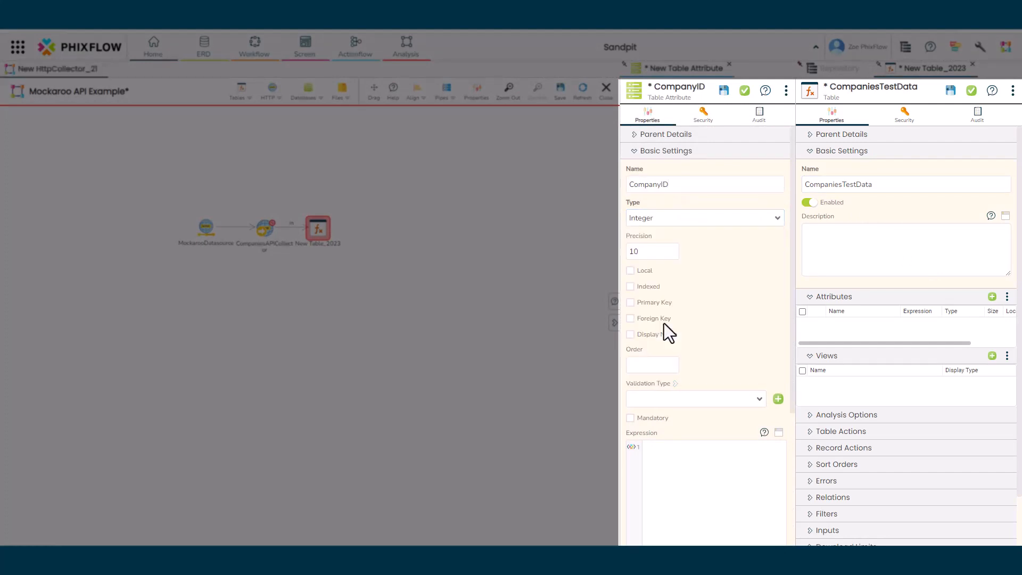
left_click(630, 302)
left_click(672, 446)
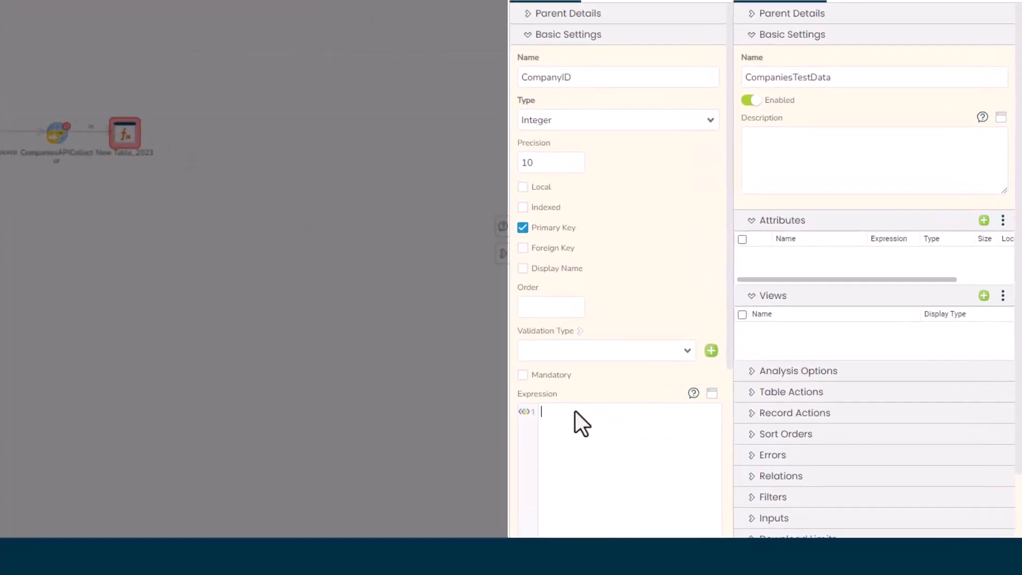
type("in.CompanyID")
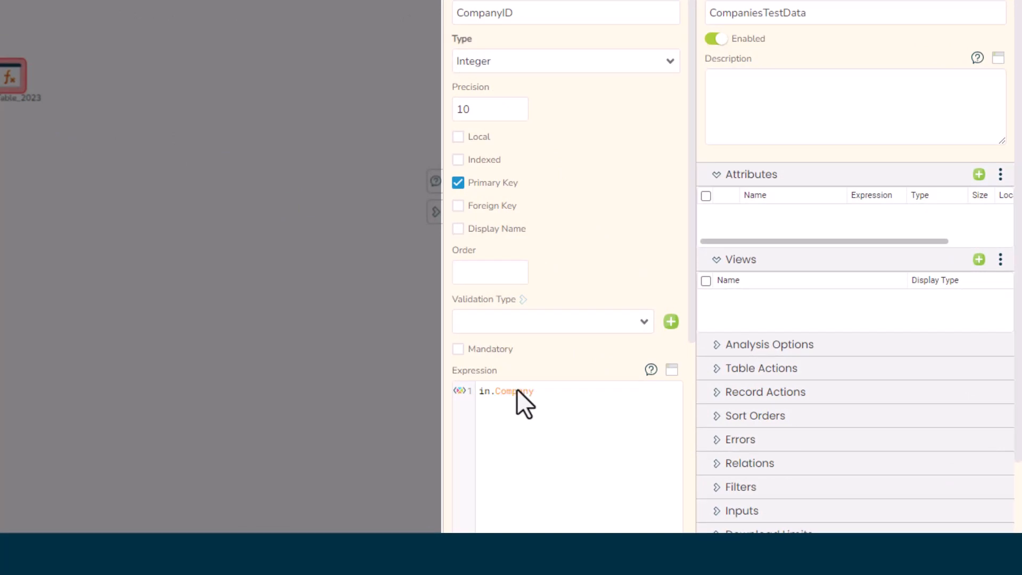
left_click(738, 85)
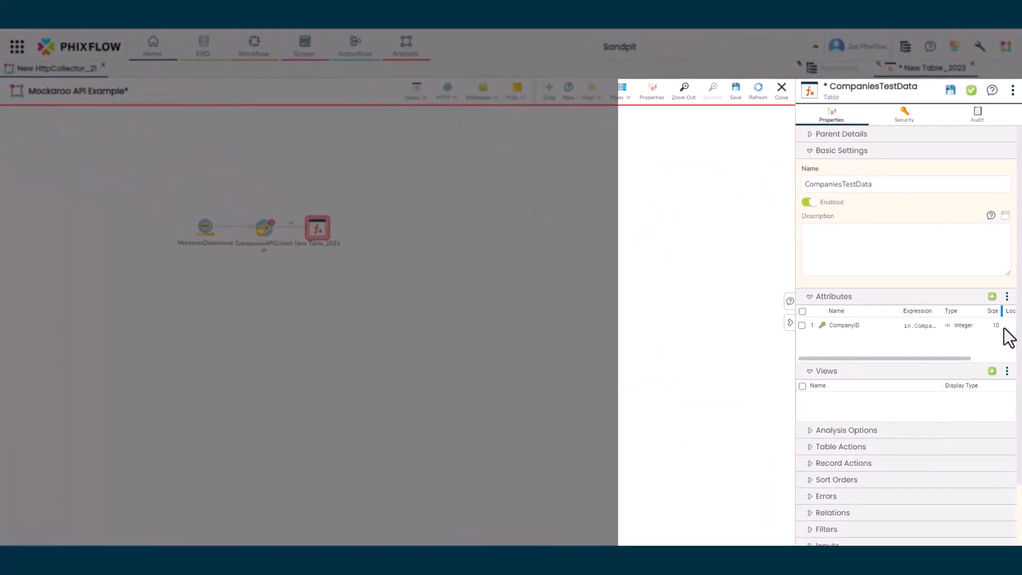
Add a CompanyName attribute with expression in.CompanyName and save it.
left_click(992, 297)
left_click(673, 184)
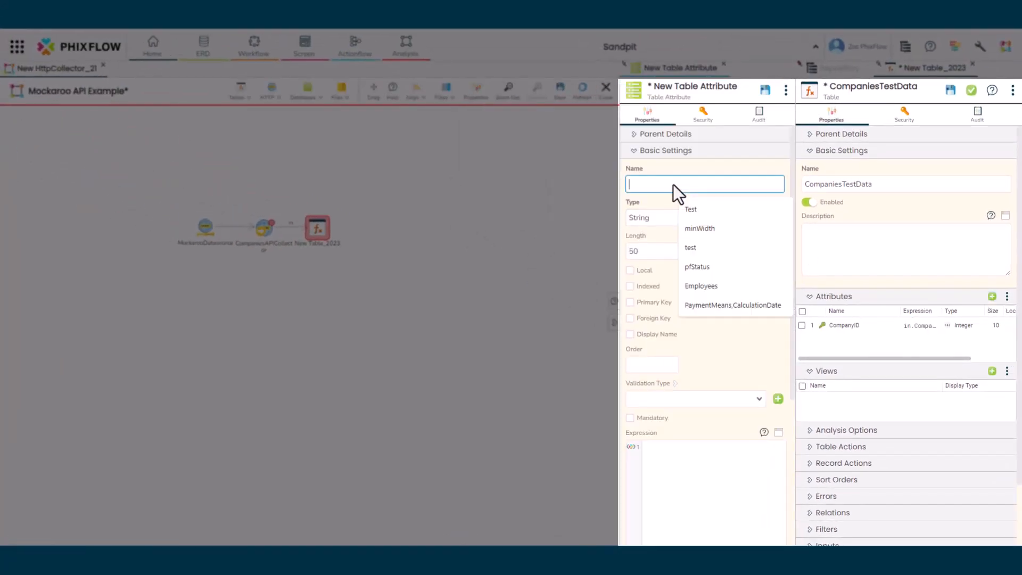
type("CompanyName")
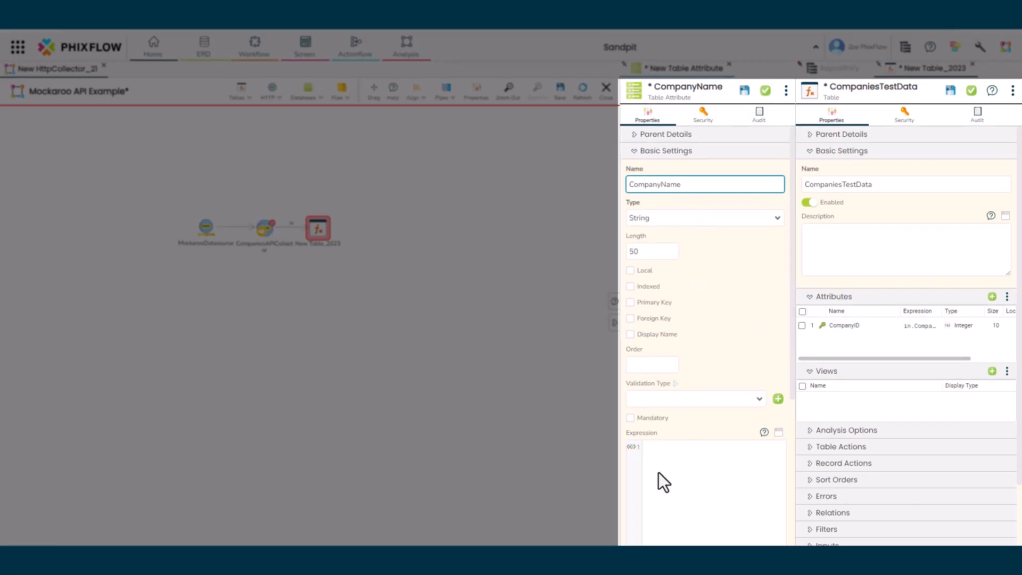
left_click(659, 472)
type("in.C")
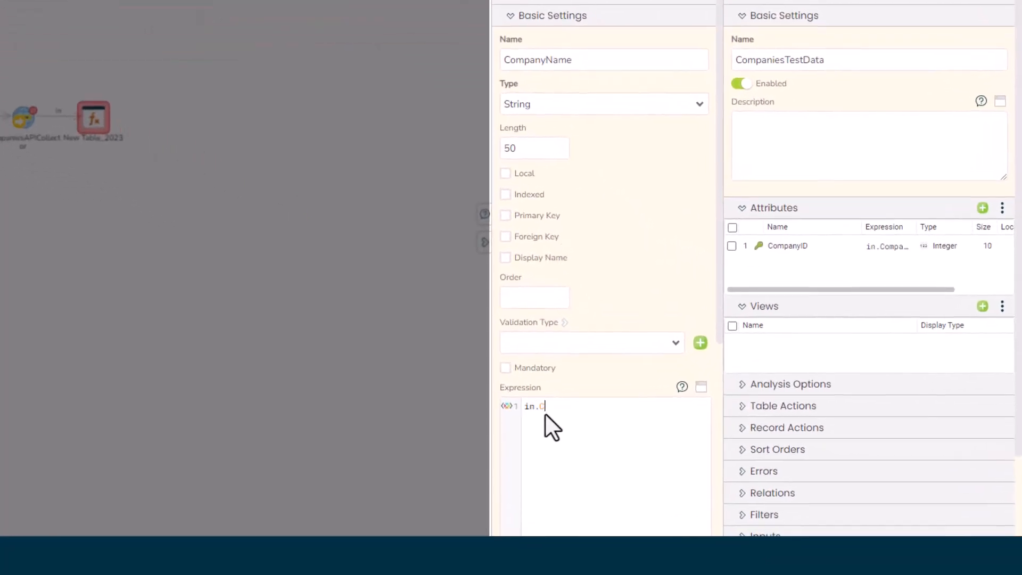
type("ompanyName")
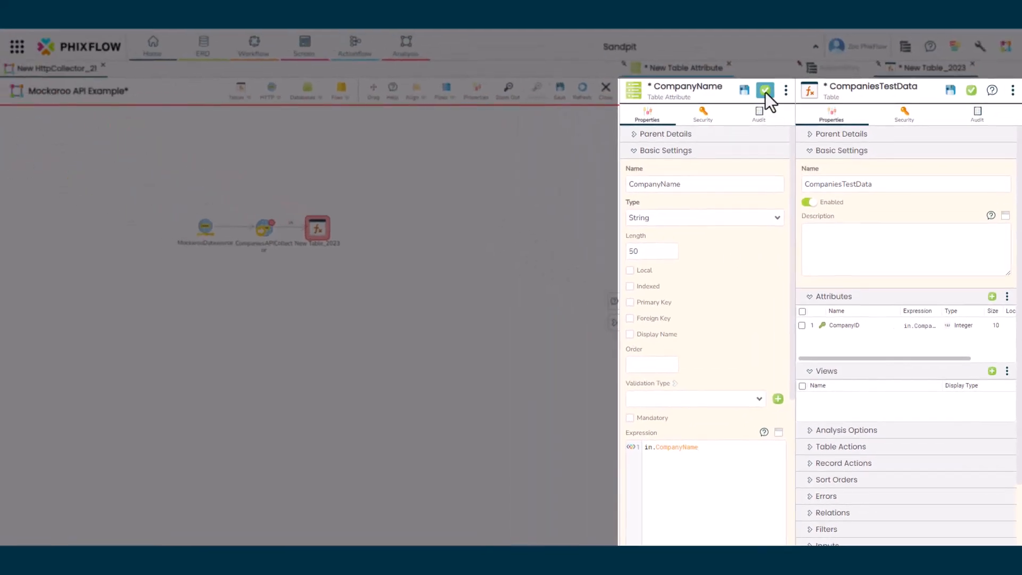
left_click(765, 91)
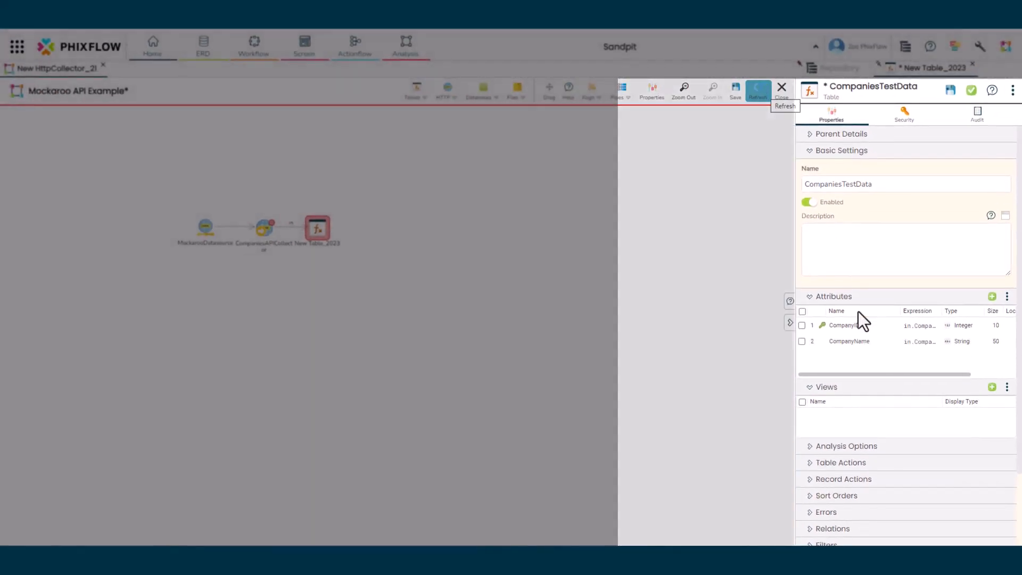
scroll(855, 341, "down", 2)
Set the CompaniesTestData period to Transactional and apply the settings.
left_click(811, 358)
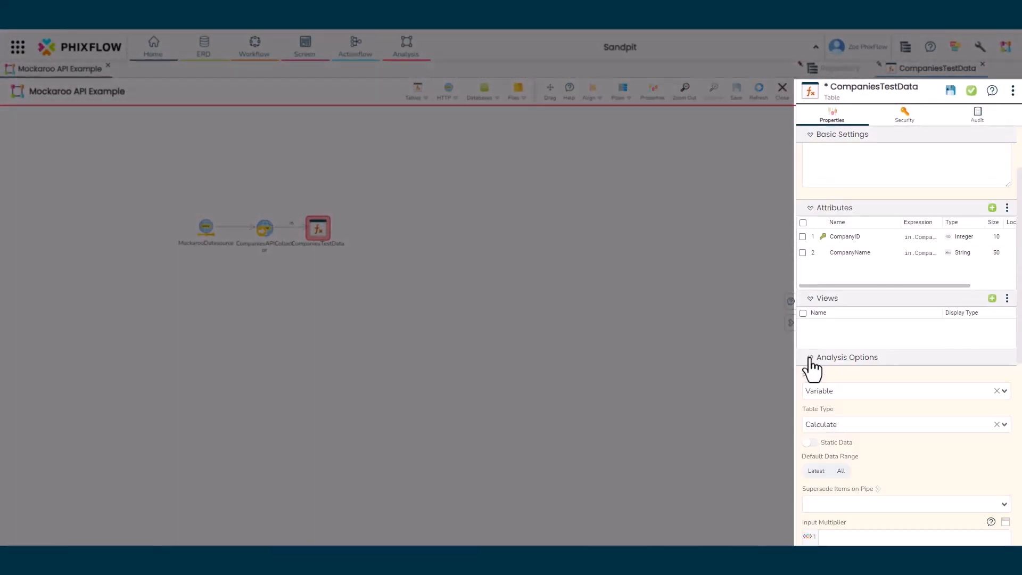
left_click(867, 391)
left_click(848, 454)
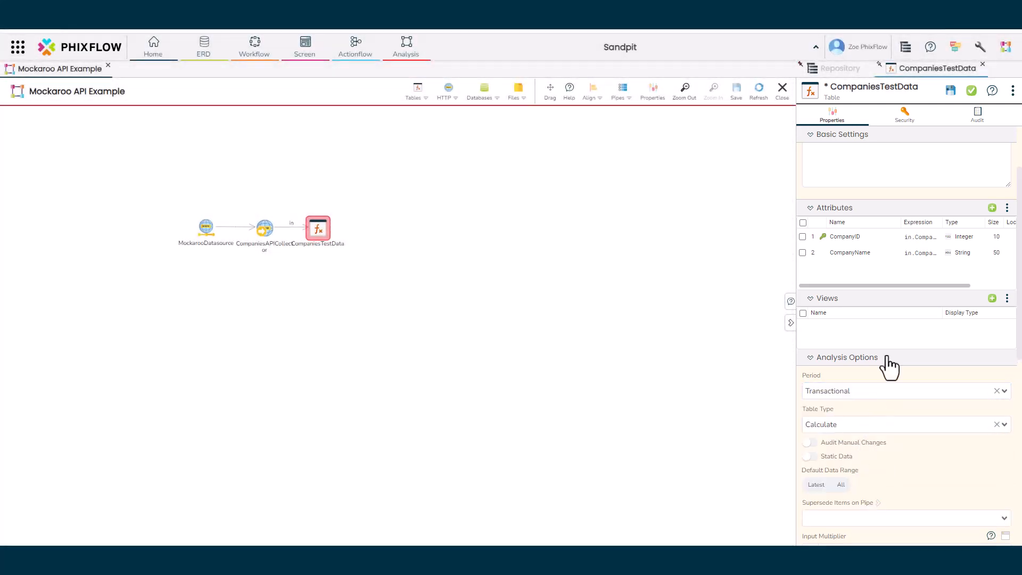
left_click(970, 96)
Run analysis on CompaniesTestData and open its default view of the company rows.
mouse_move(321, 228)
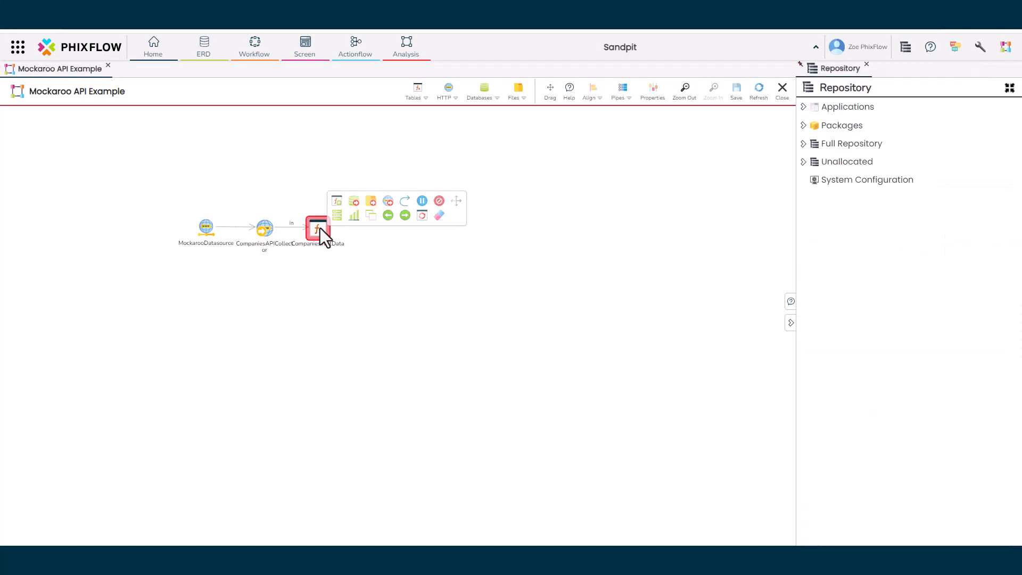
left_click(421, 202)
mouse_move(324, 228)
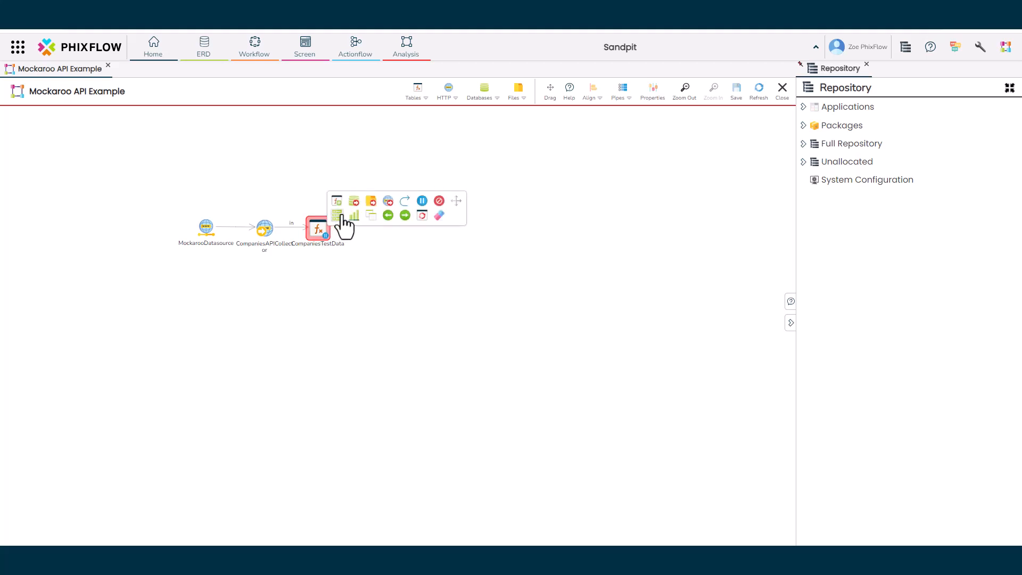
left_click(422, 215)
left_click(641, 340)
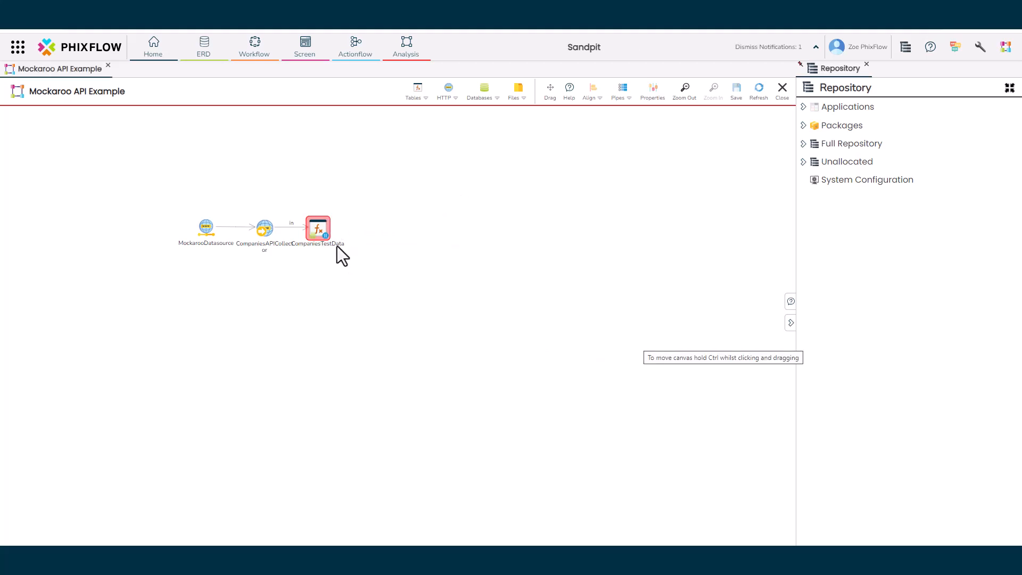
left_click(354, 216)
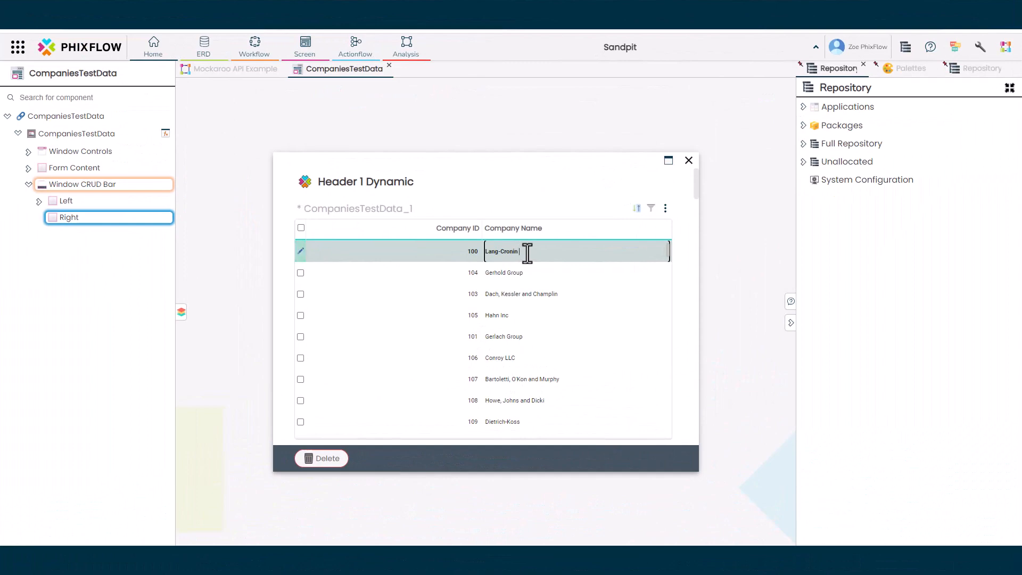
Rename companies 100, 104 and 101 to Lang-Cronin Ltd, Gerhold Group Corp and Gerlach Group and Sons.
left_click(532, 273)
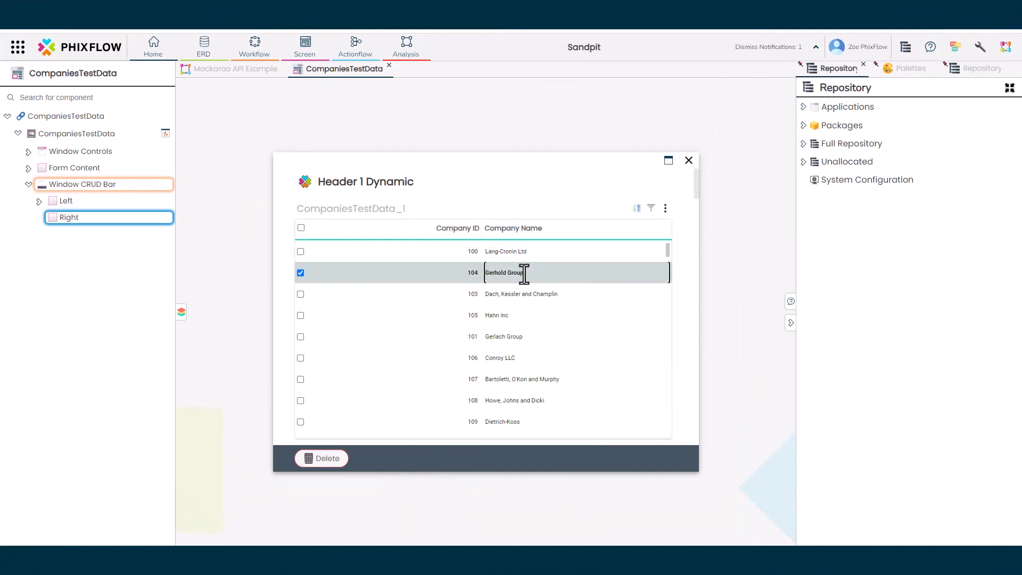
type("Corp")
key("Return")
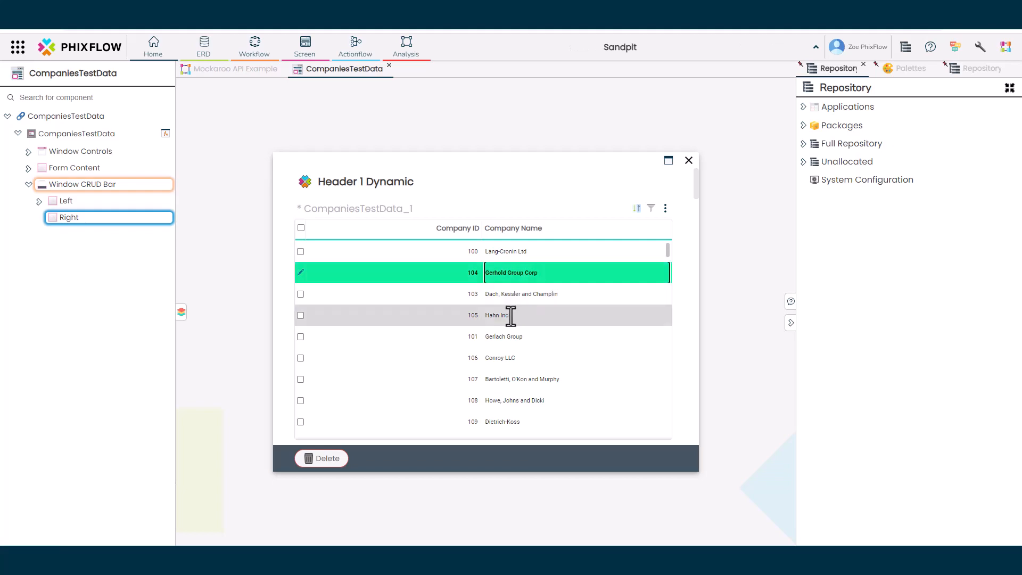
left_click(533, 337)
type("and Sons")
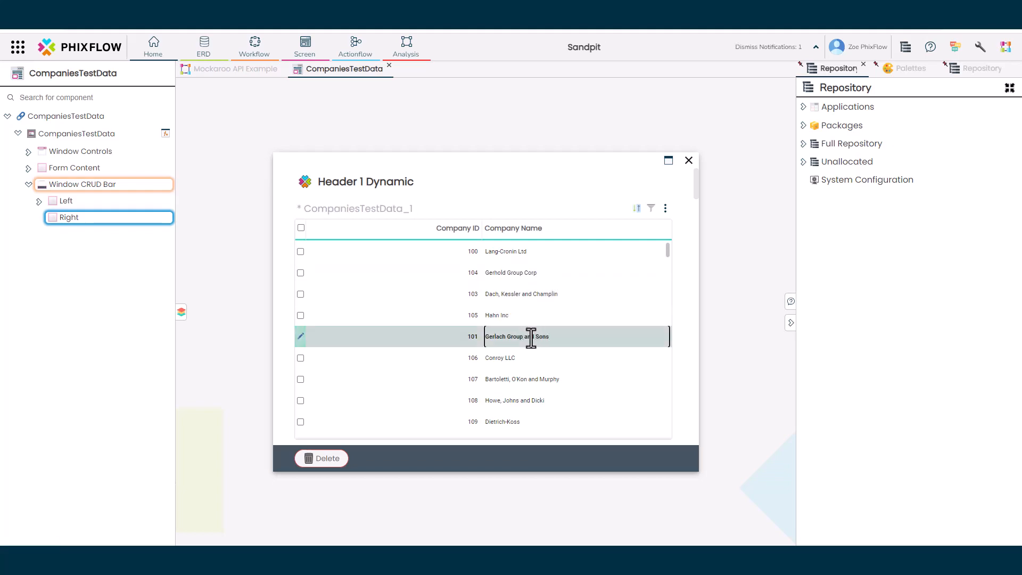
left_click(561, 358)
key("Return")
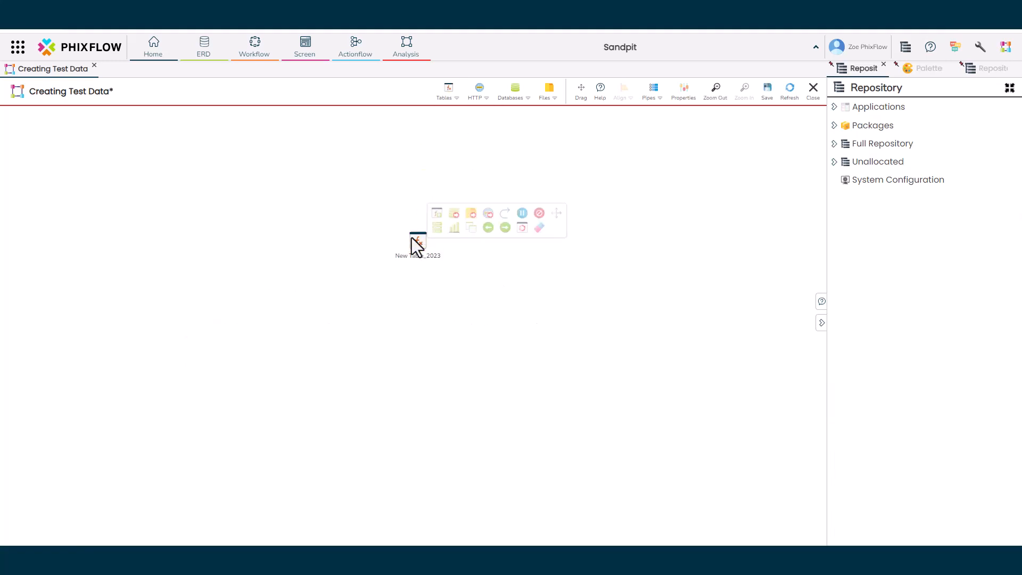
Name the table My Data and paste input multiplier [1,'CHAIR',100], [2,'TABLE',430], [3,'MONITOR',800].
left_click(414, 245)
triple_click(888, 184)
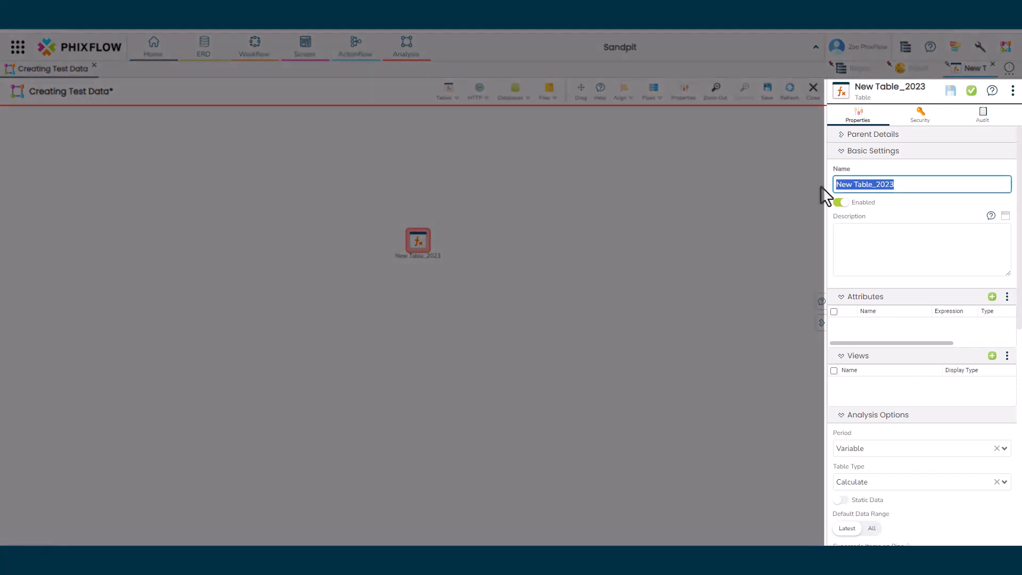
type("My Data")
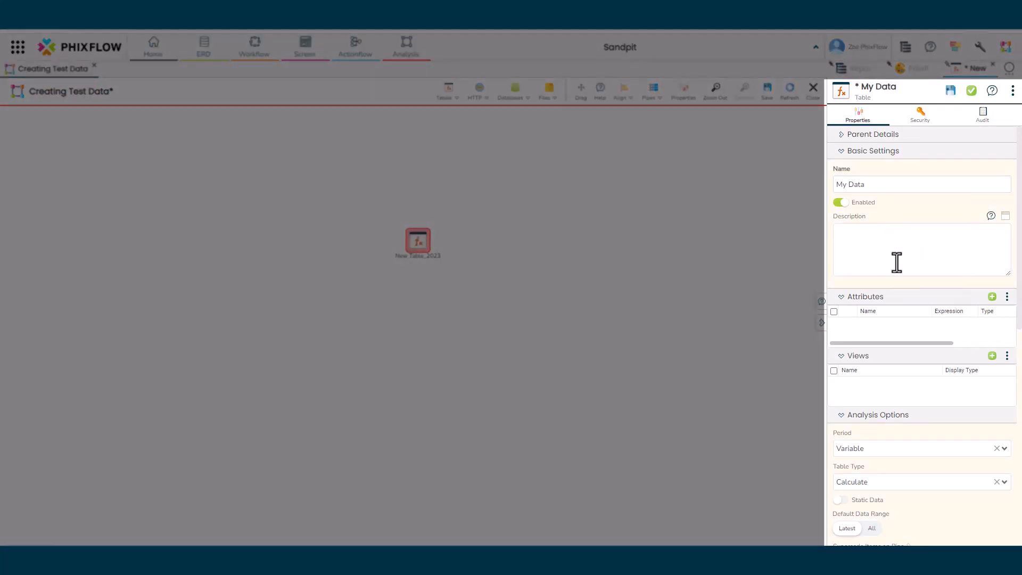
scroll(902, 298, "down", 6)
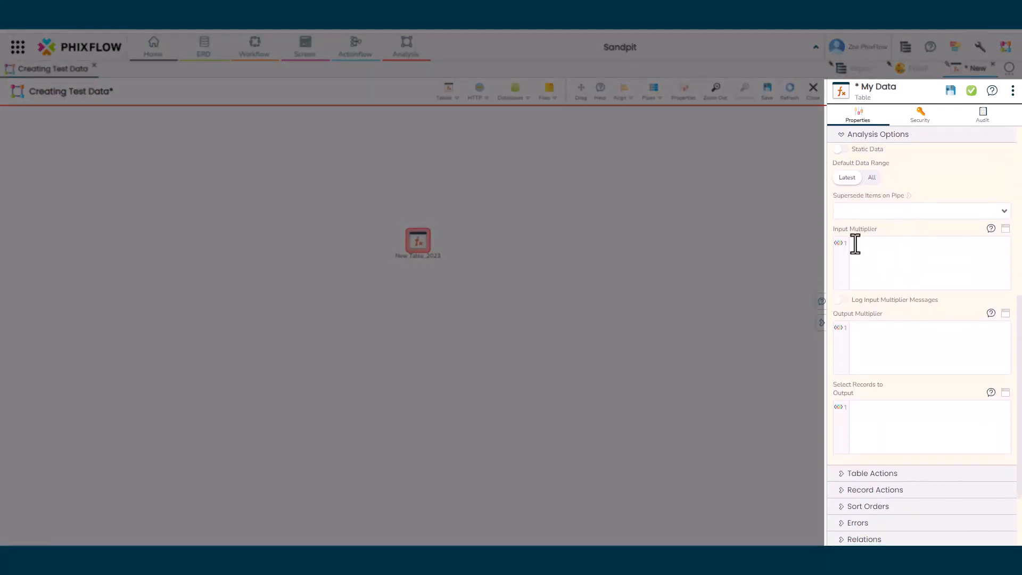
left_click(856, 243)
type("[     [1,'CHAIR',100],     [2,'TABLE',430],     [3,'MONITOR',800] ]")
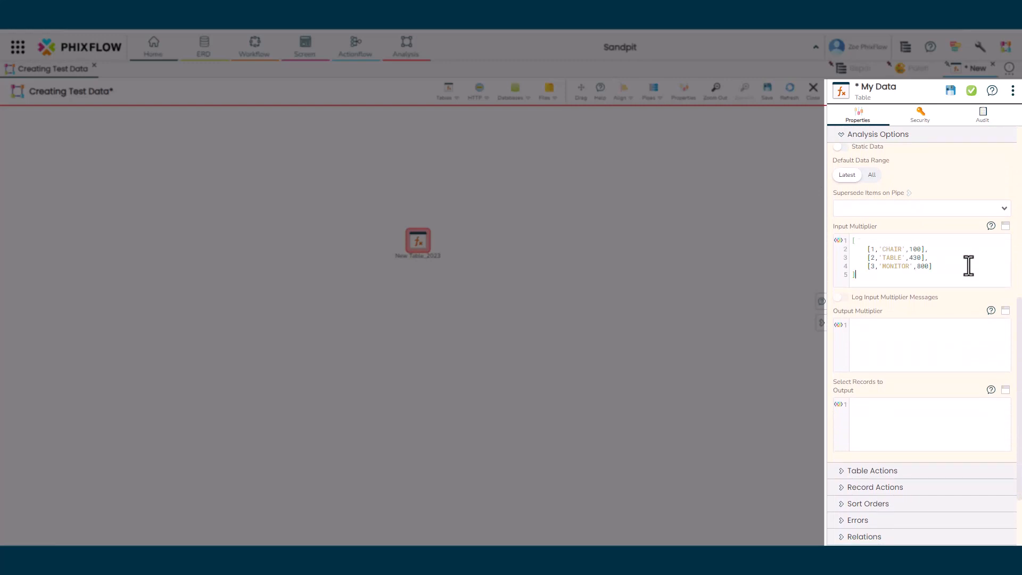
scroll(968, 274, "up", 4)
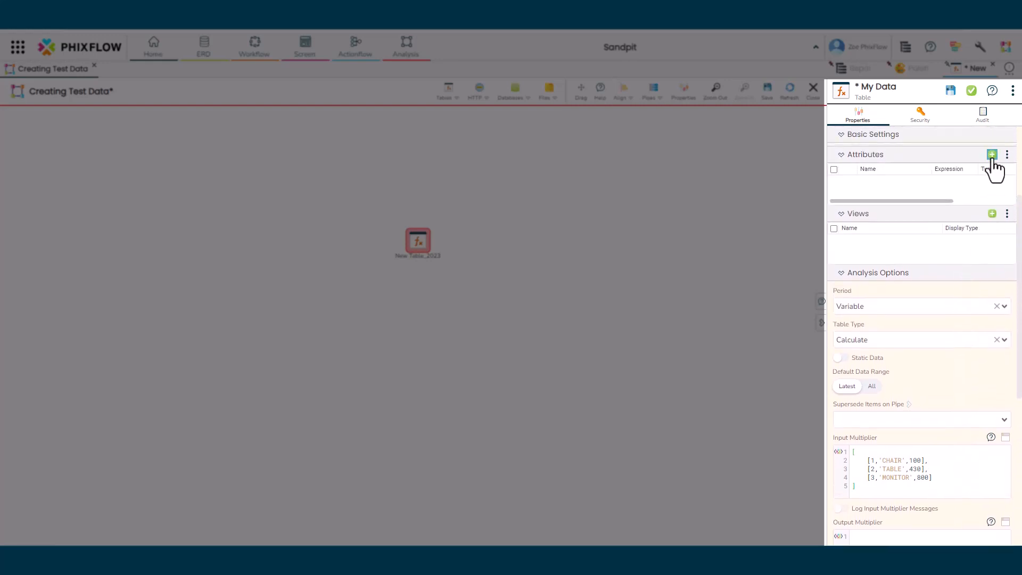
Add an Integer UID attribute with the expression _inputMultiplier.1.
left_click(991, 155)
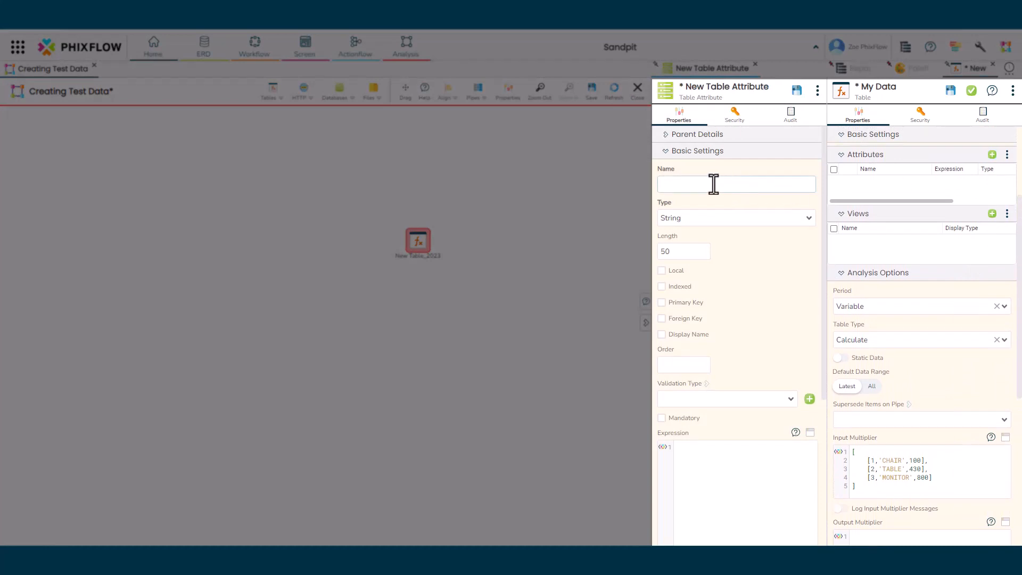
left_click(714, 184)
type("UID")
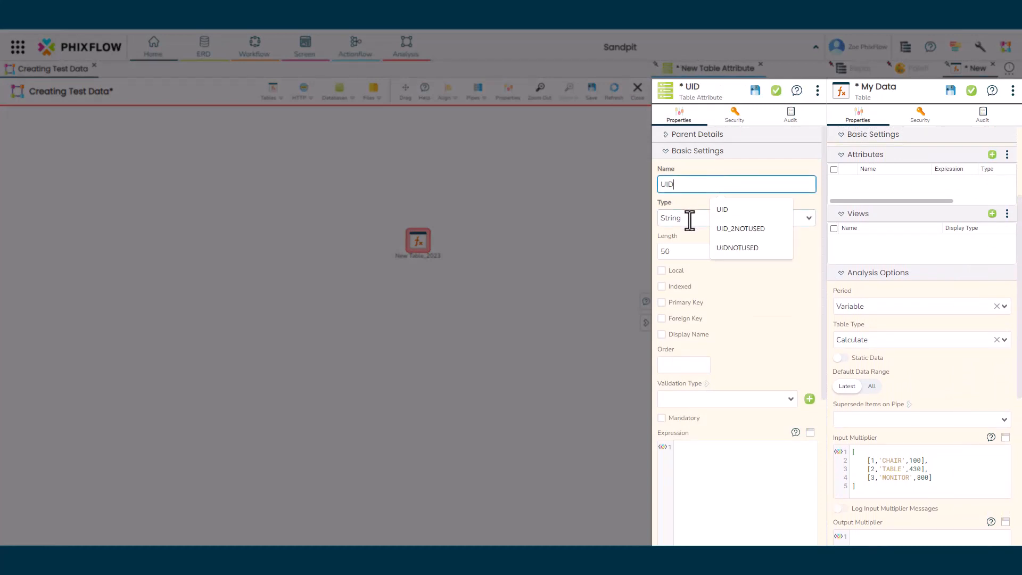
left_click(690, 219)
left_click(682, 325)
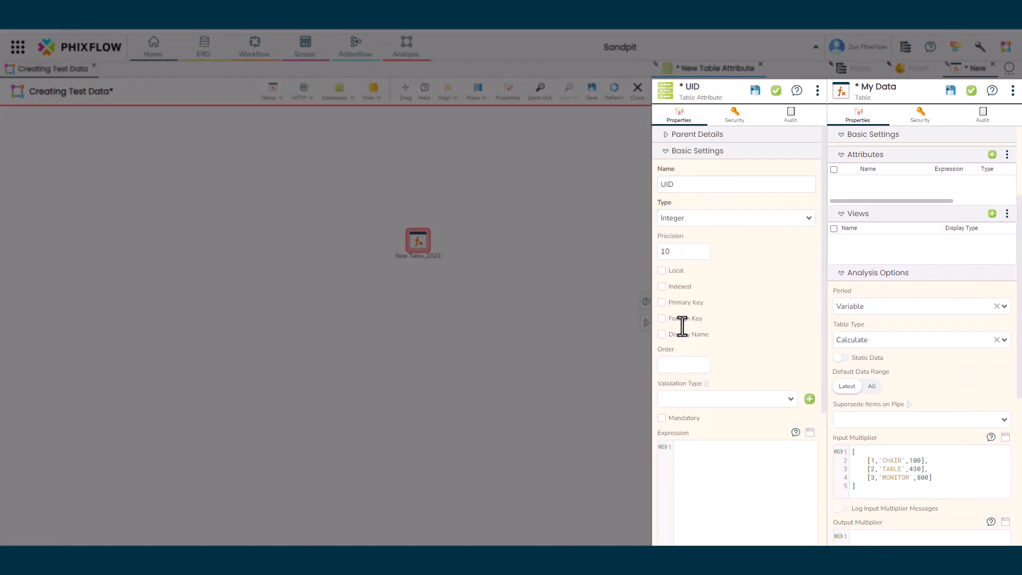
left_click(696, 452)
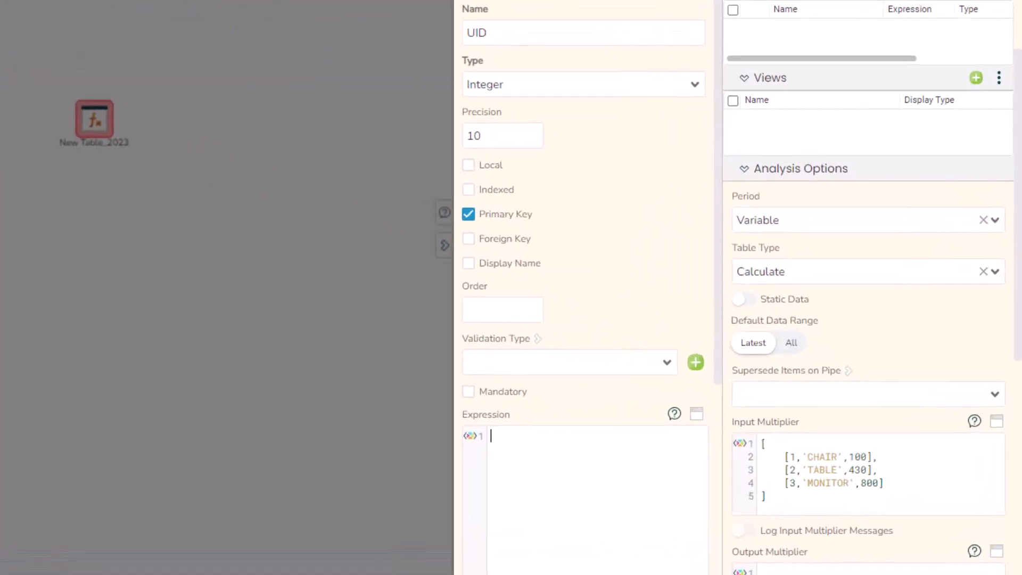
type("_")
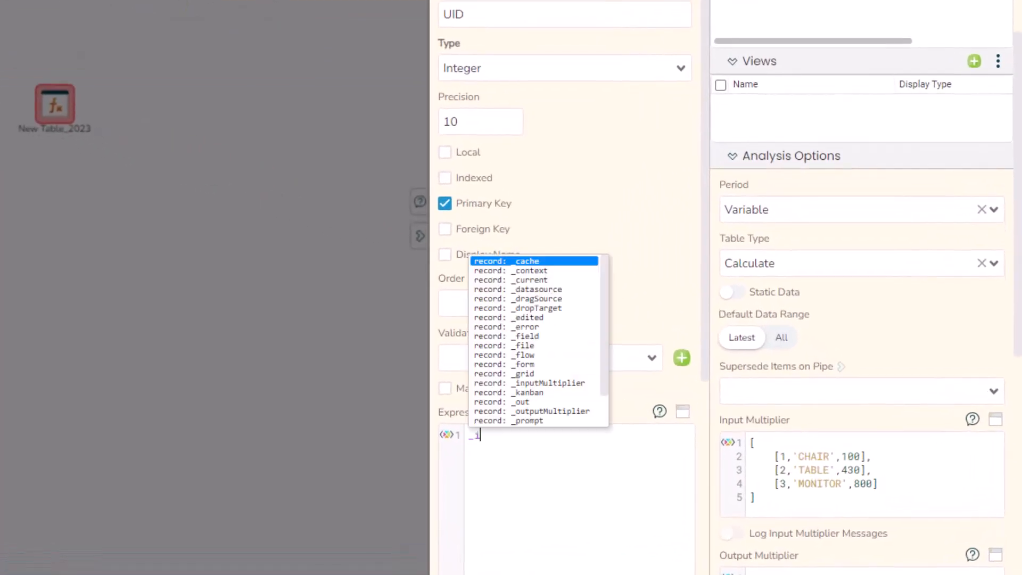
type("inputMultiplier.1")
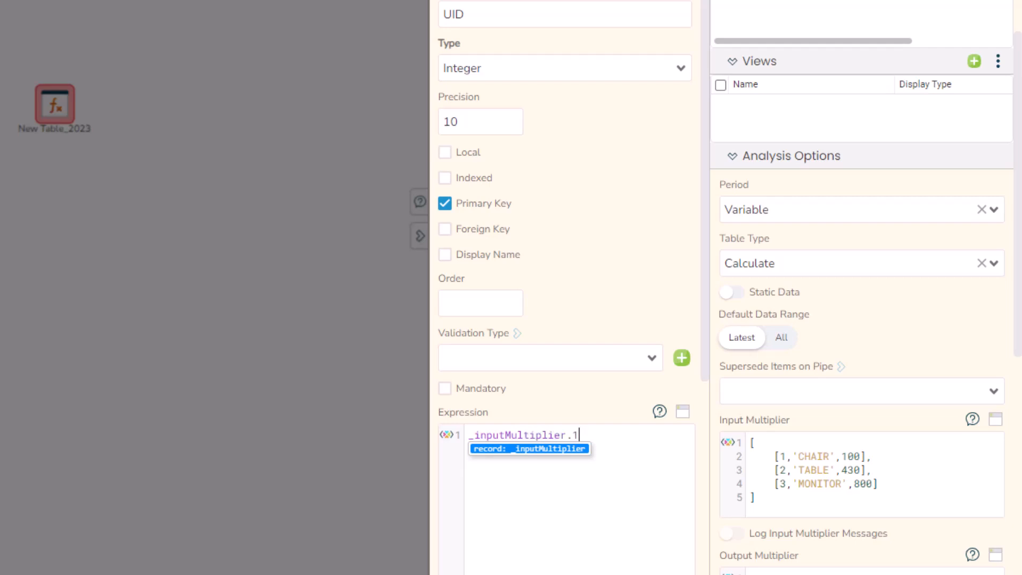
left_click(767, 77)
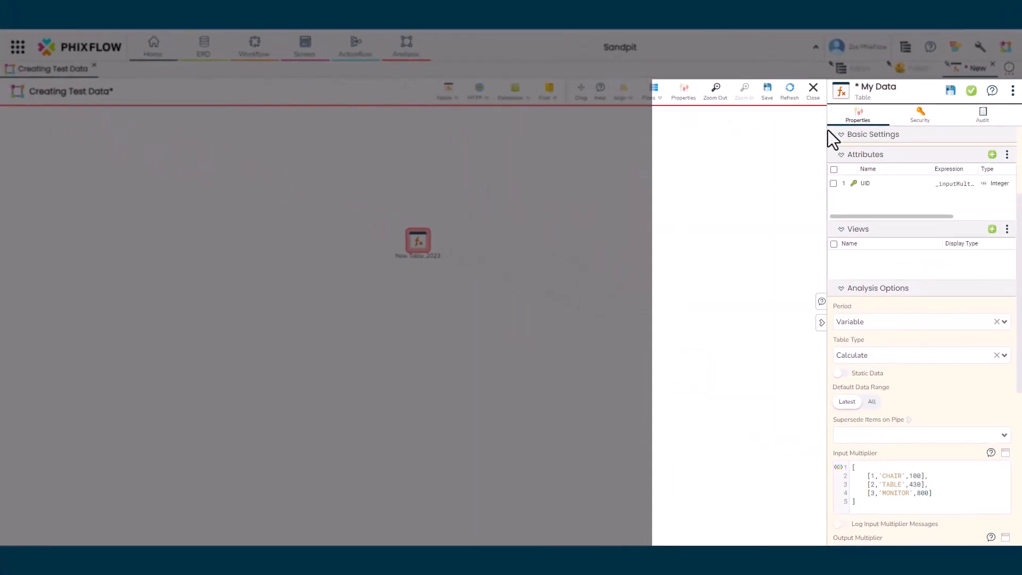
Add an Item attribute with the expression _inputMultiplier.2.
left_click(992, 154)
left_click(694, 184)
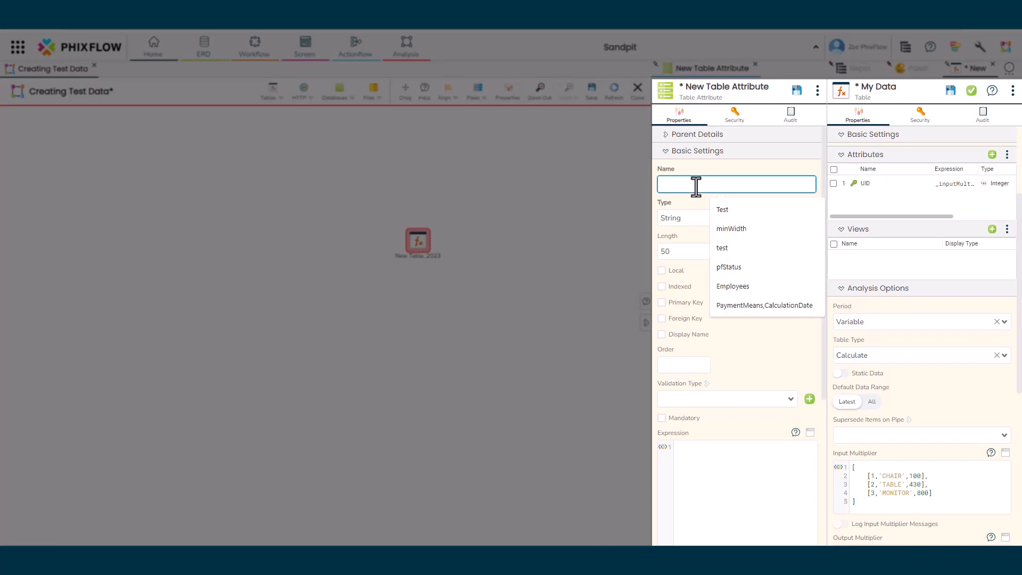
type("Item")
left_click(705, 454)
type("_inp")
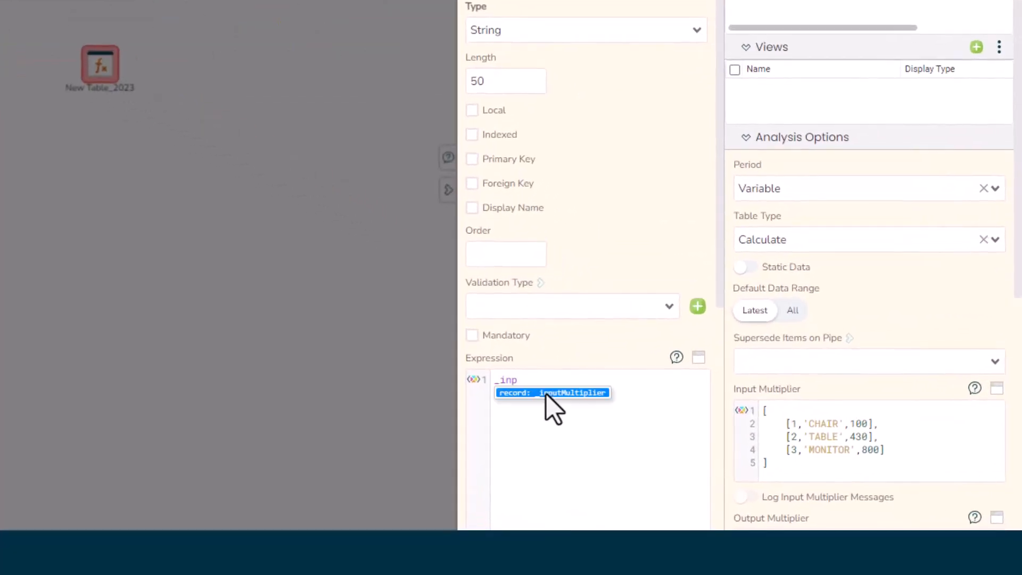
left_click(704, 454)
type(".2")
left_click(776, 90)
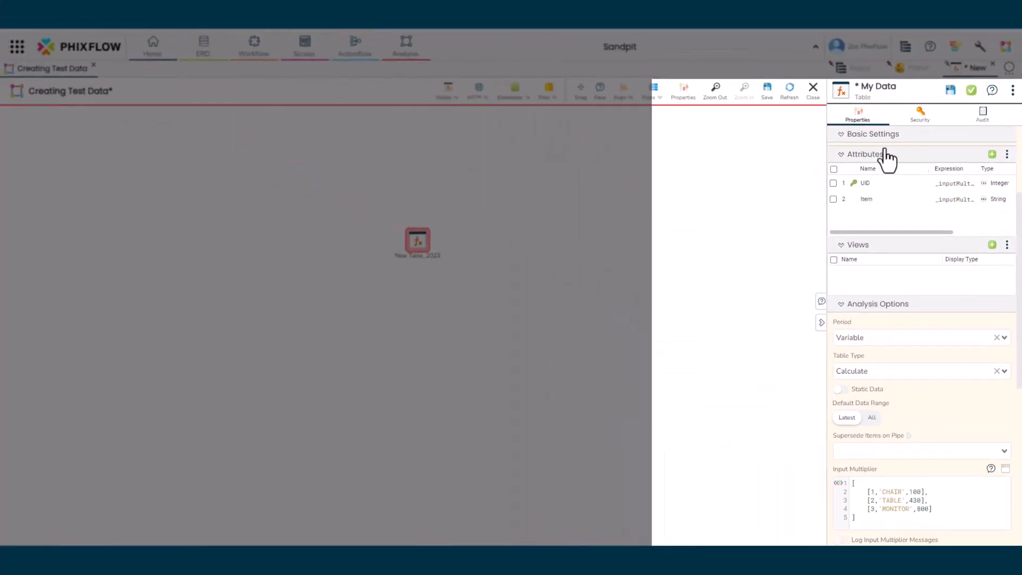
Add an Integer Quantity attribute with the expression _inputMultiplier.3.
left_click(992, 154)
left_click(690, 185)
type("Quantity")
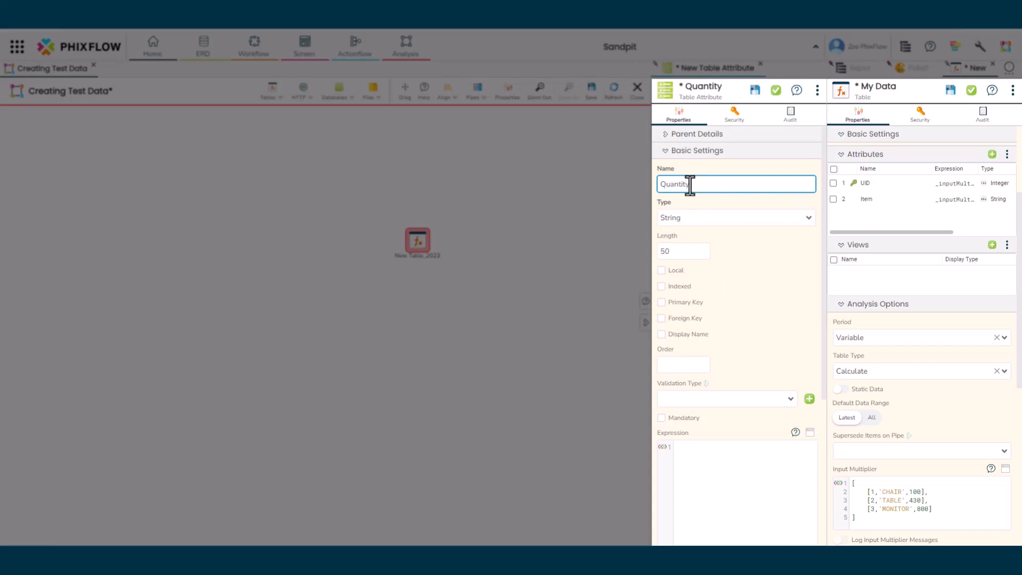
left_click(712, 214)
left_click(682, 324)
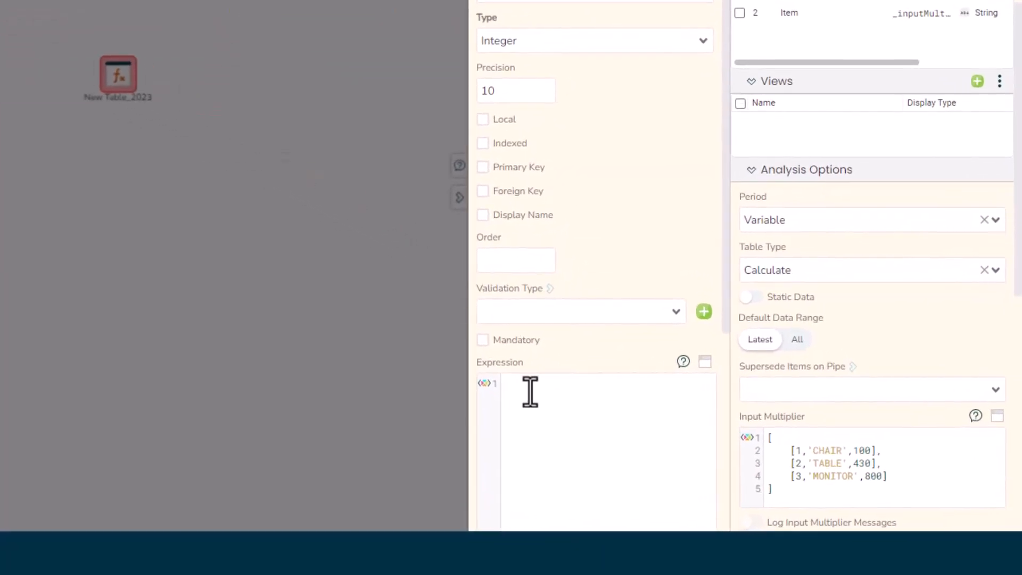
type("_input")
left_click(554, 398)
type(".3")
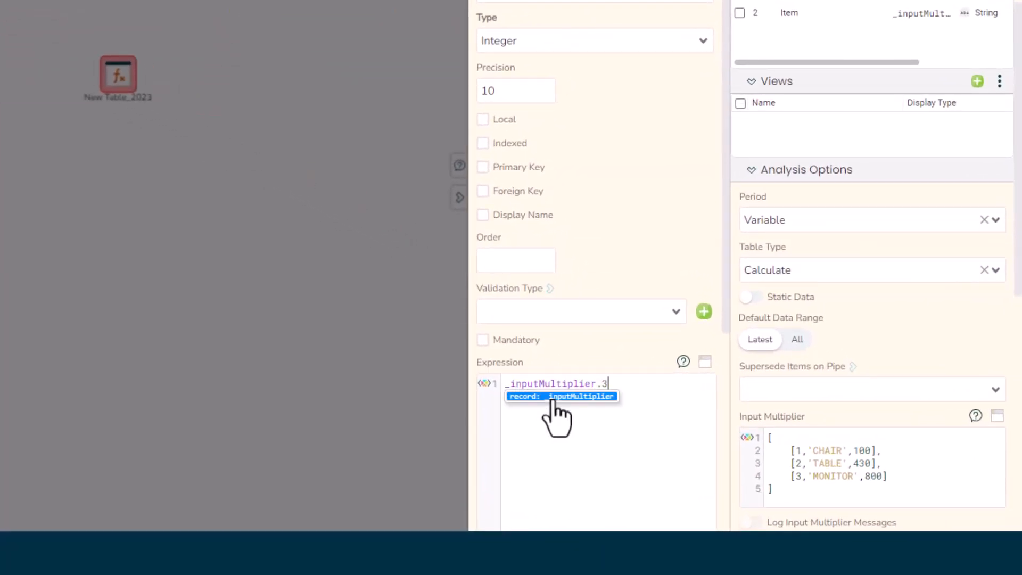
left_click(775, 92)
Add a Date LastUpdated attribute with the expression now().
left_click(993, 154)
type("L")
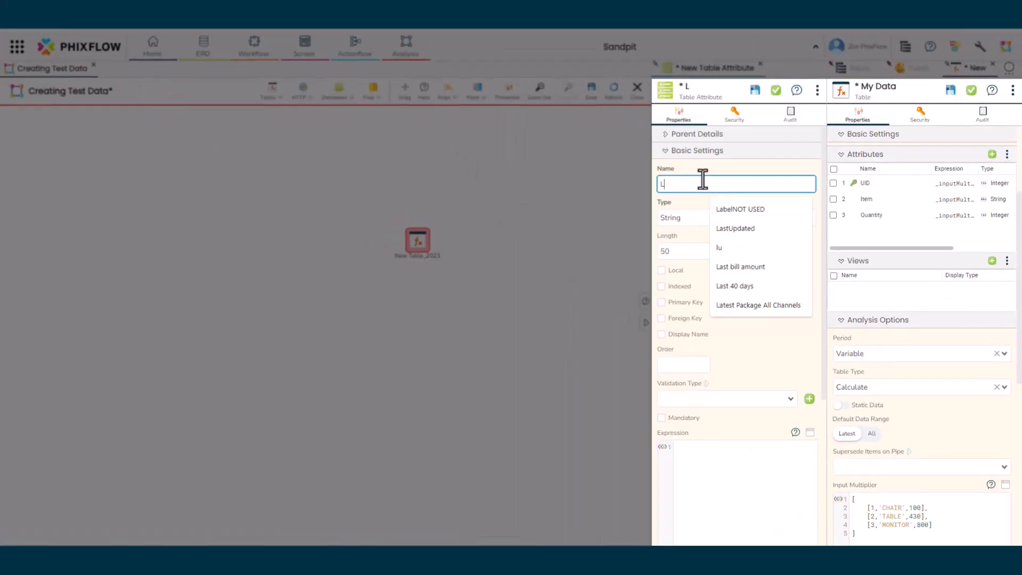
type("astUpdated")
left_click(724, 218)
left_click(708, 253)
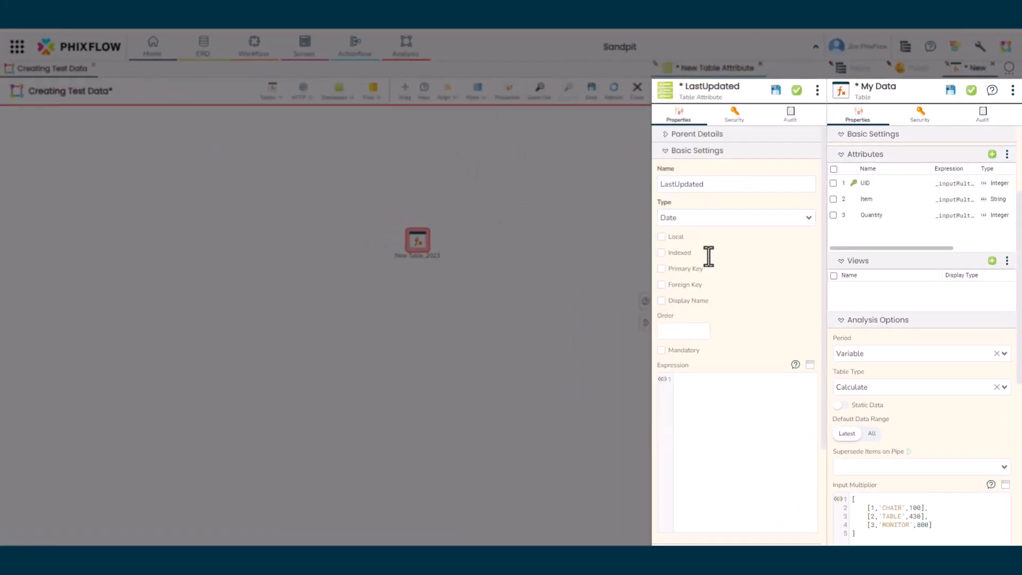
left_click(702, 383)
type("now()")
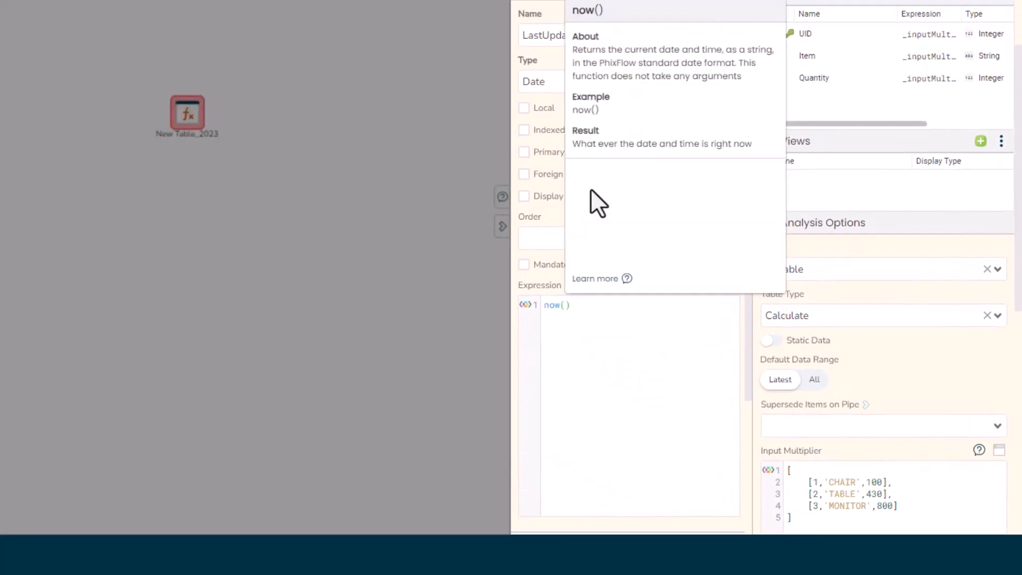
left_click(790, 89)
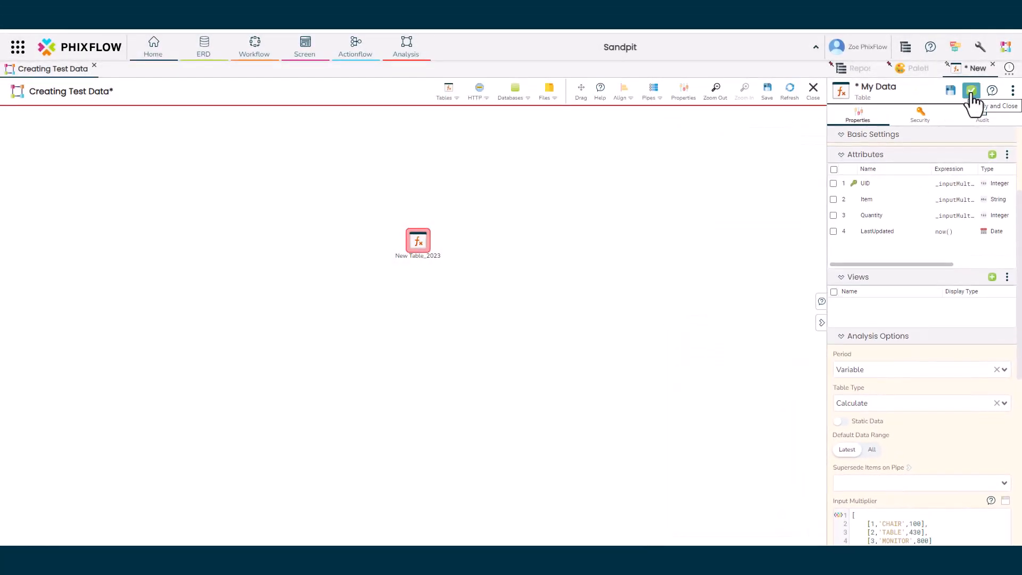
Save the My Data table, run its analysis, and open the Default View showing CHAIR, TABLE and MONITOR rows.
left_click(972, 98)
left_click(522, 233)
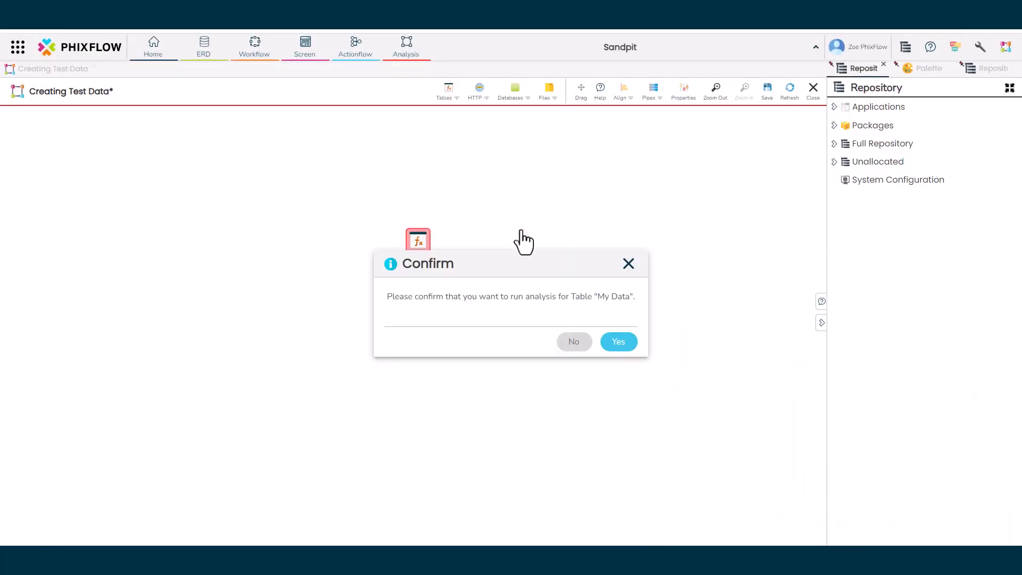
left_click(618, 342)
mouse_move(421, 242)
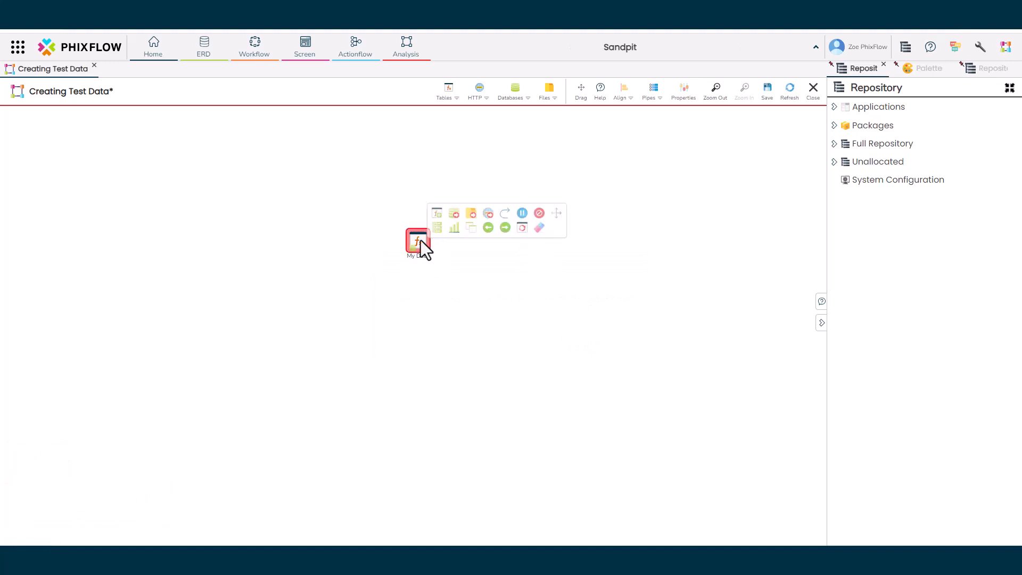
left_click(454, 228)
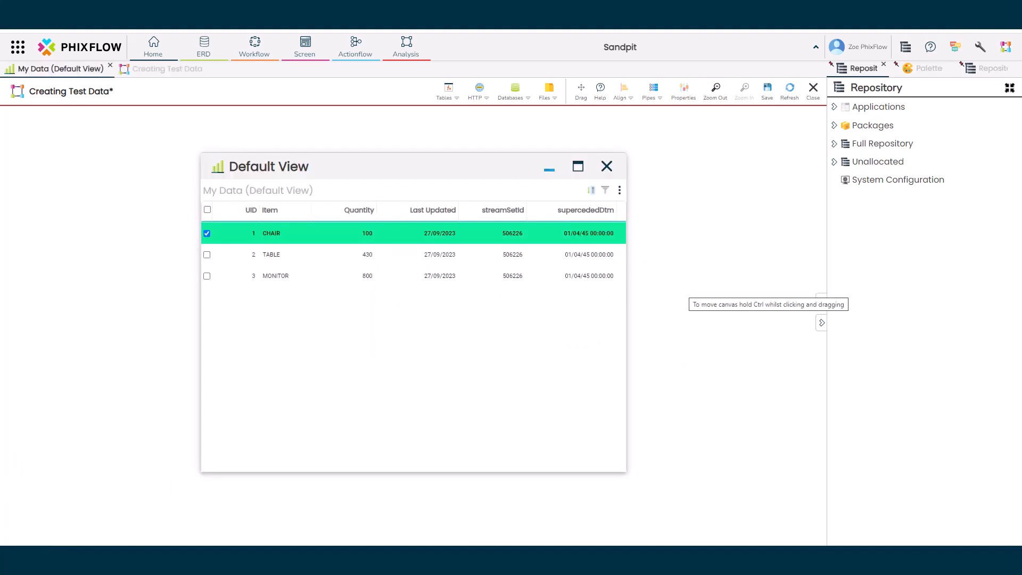